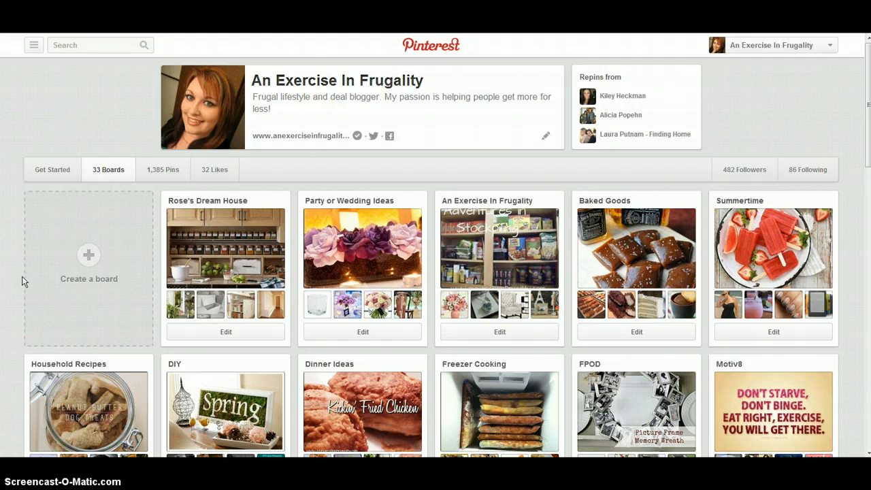
Look through all boards on the profile page, down to the secret boards, and return to the profile header
mouse_move(184, 224)
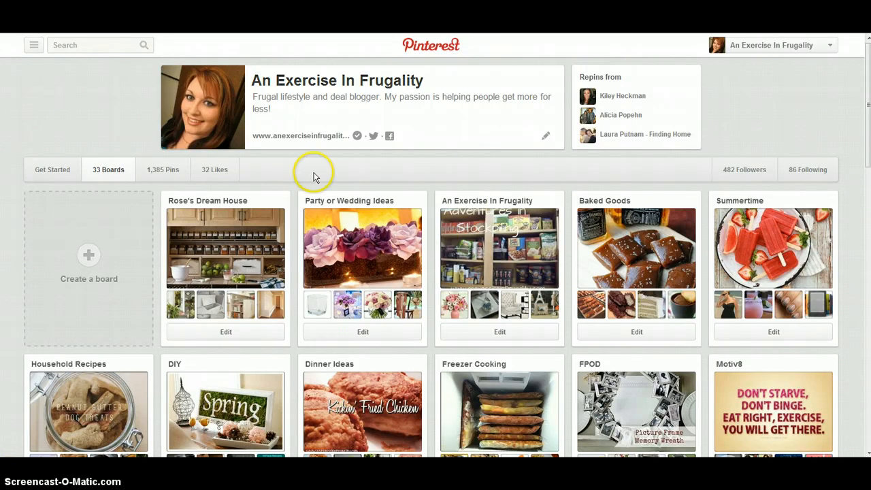
scroll(295, 168, down, 6)
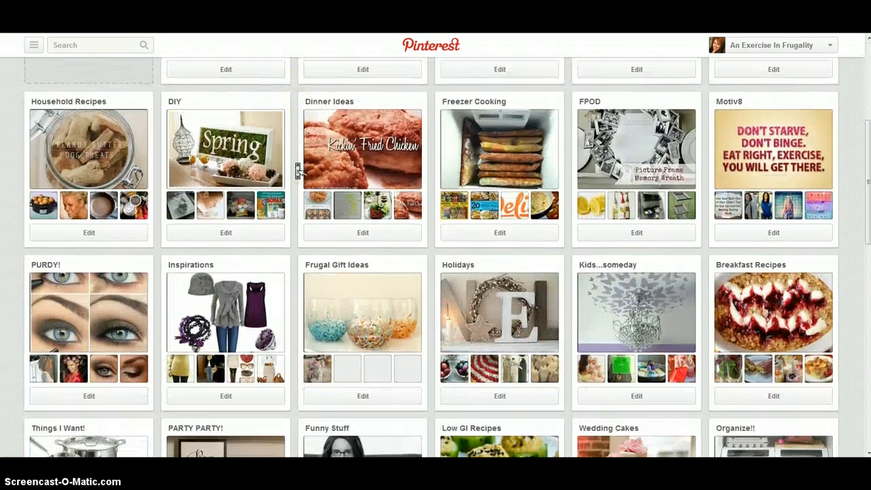
scroll(295, 166, down, 9)
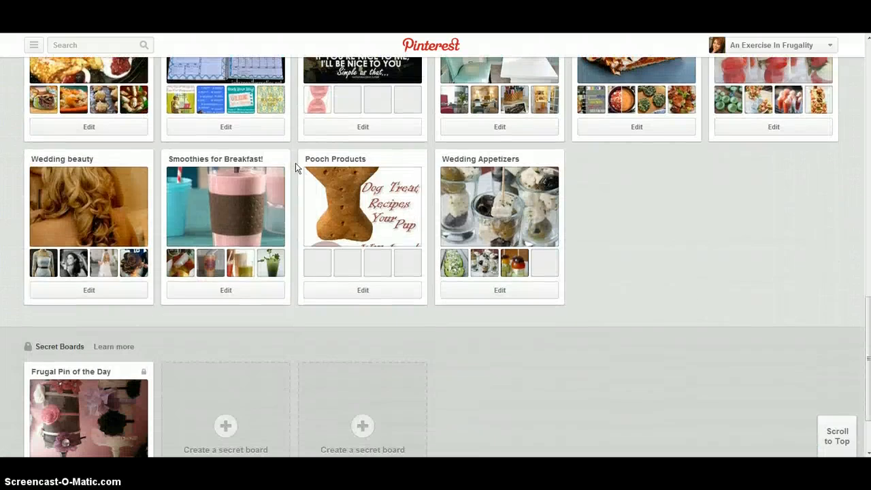
scroll(295, 163, down, 1)
scroll(295, 167, up, 7)
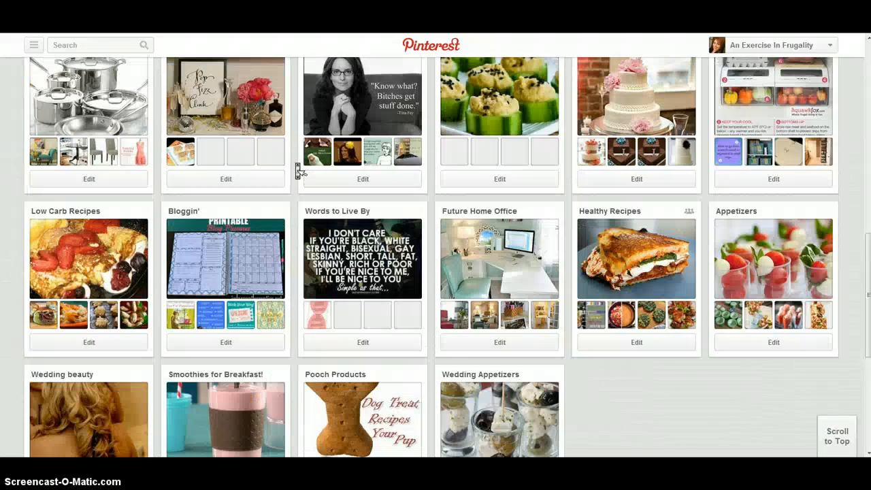
scroll(300, 170, up, 5)
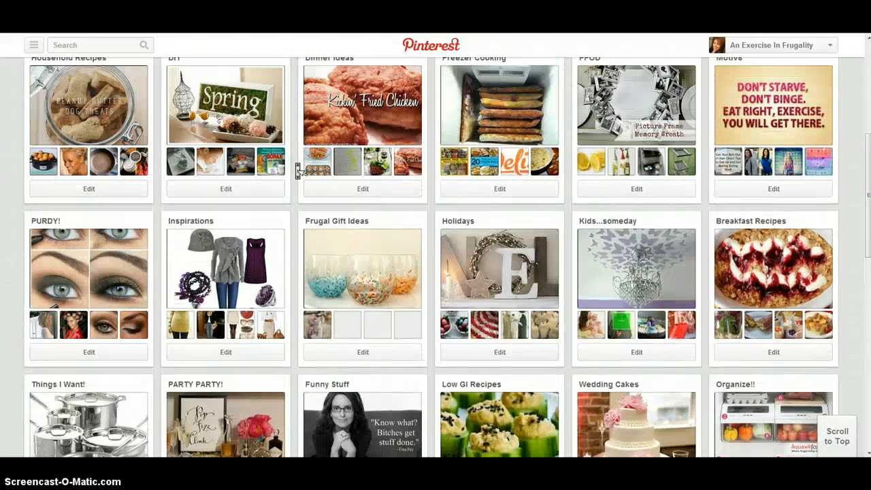
scroll(297, 170, up, 3)
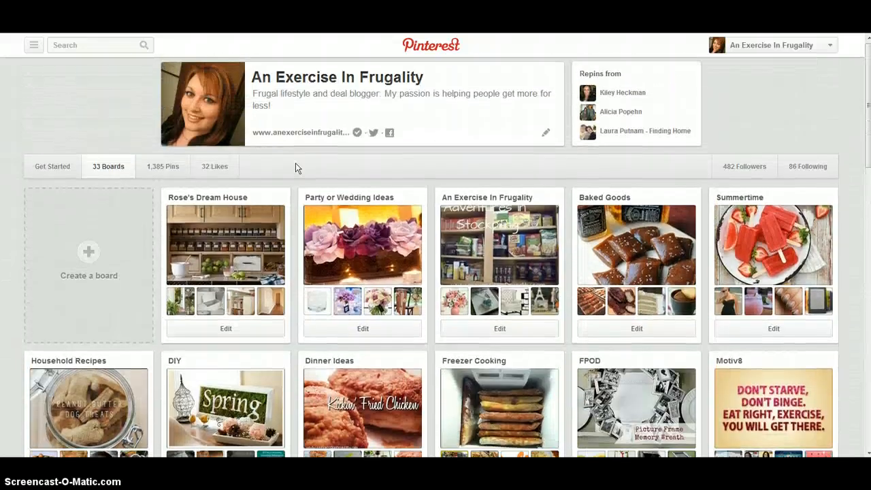
Open the dream house board, look through its pins, and return to the profile's board overview
click(262, 208)
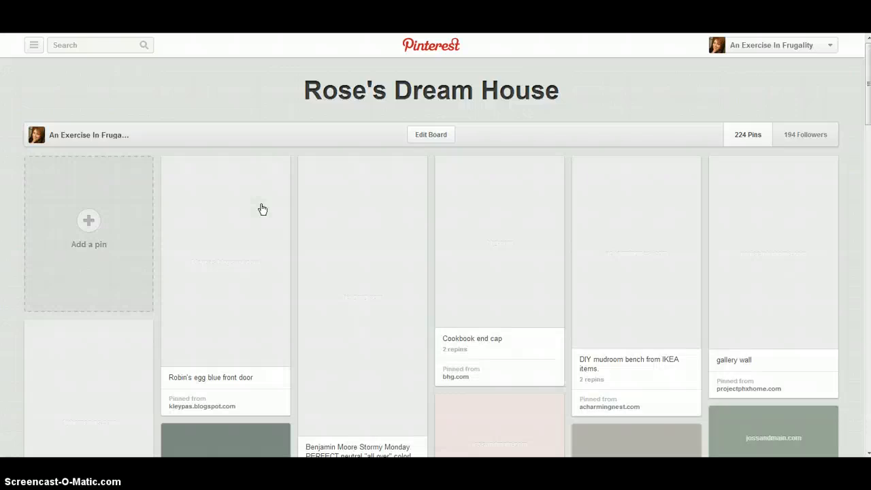
scroll(329, 109, down, 2)
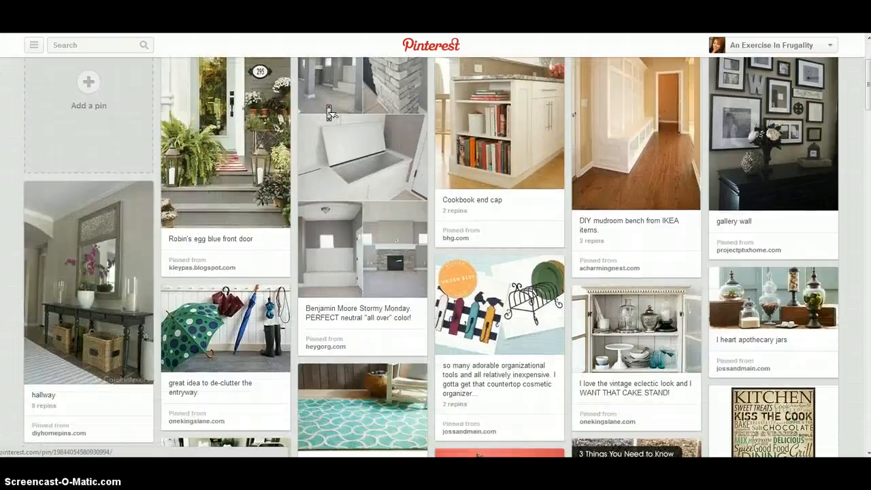
scroll(329, 113, down, 3)
scroll(328, 106, down, 15)
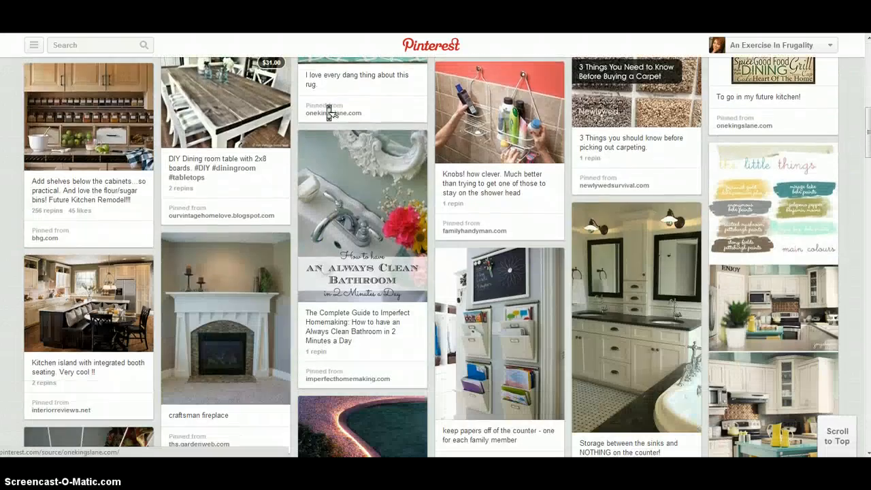
scroll(328, 112, down, 6)
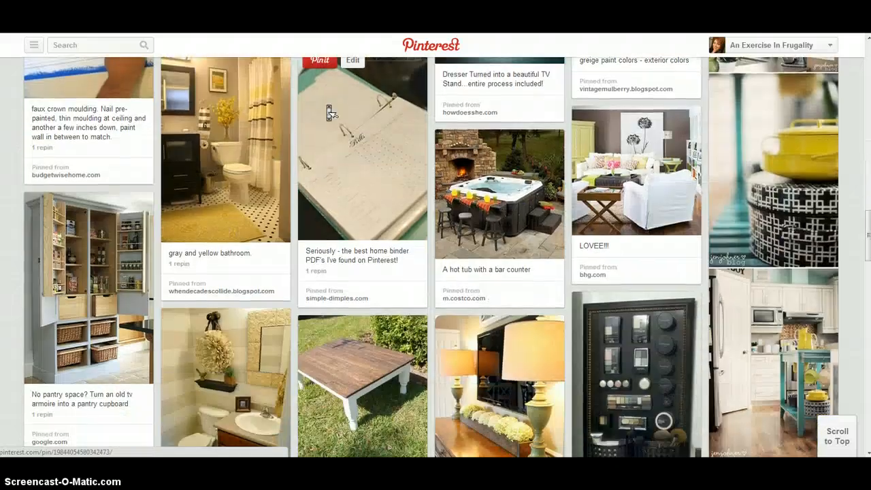
scroll(329, 113, up, 20)
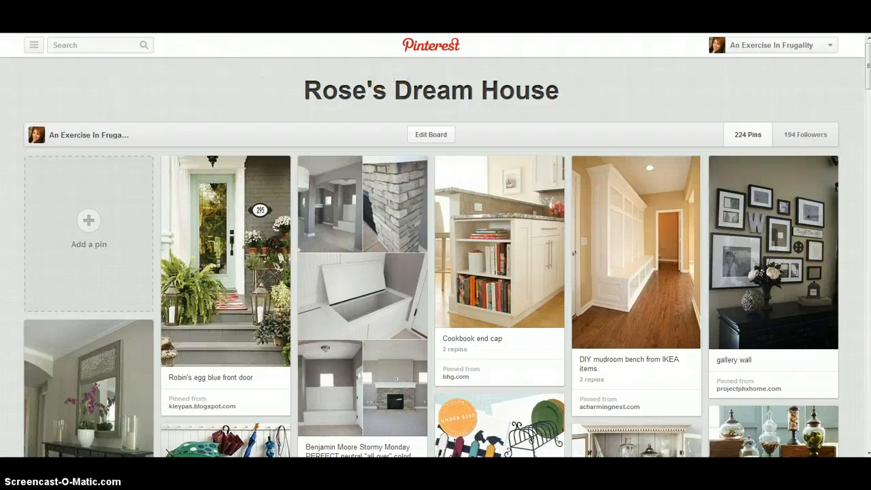
key(alt+Left)
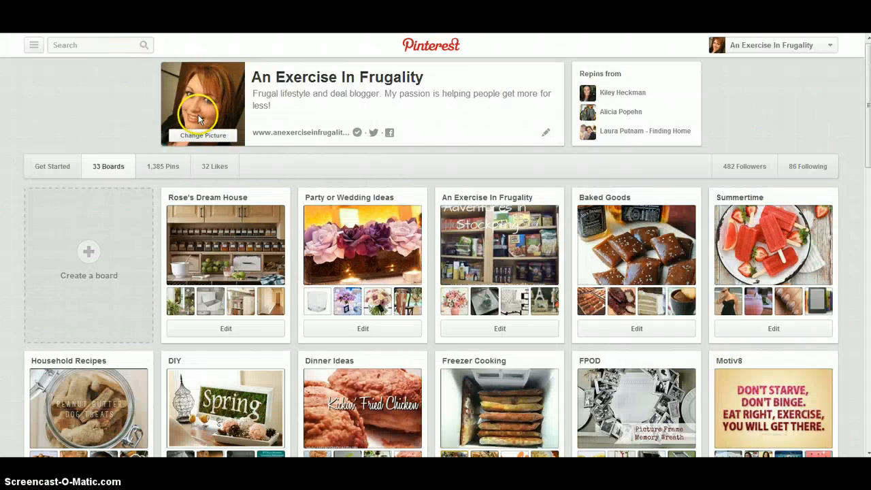
Start a new board and name it "Crockpot Recipes"
click(101, 254)
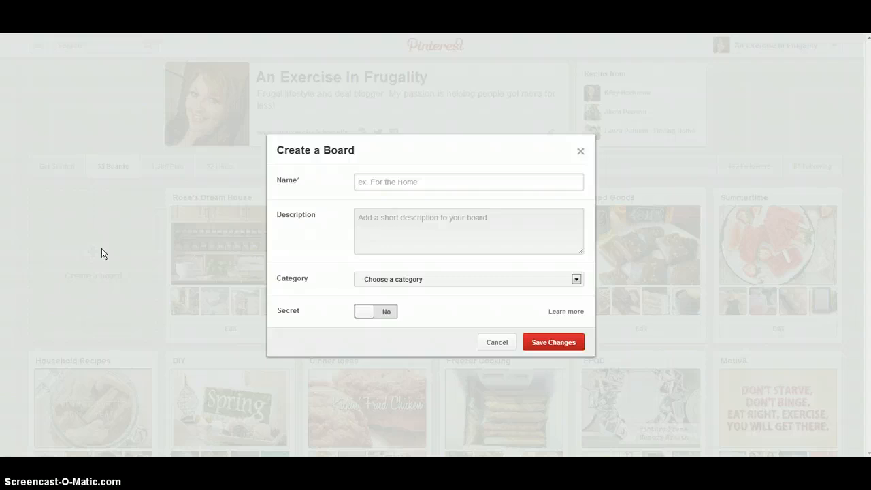
text(Crockpot Recipes)
key(Tab)
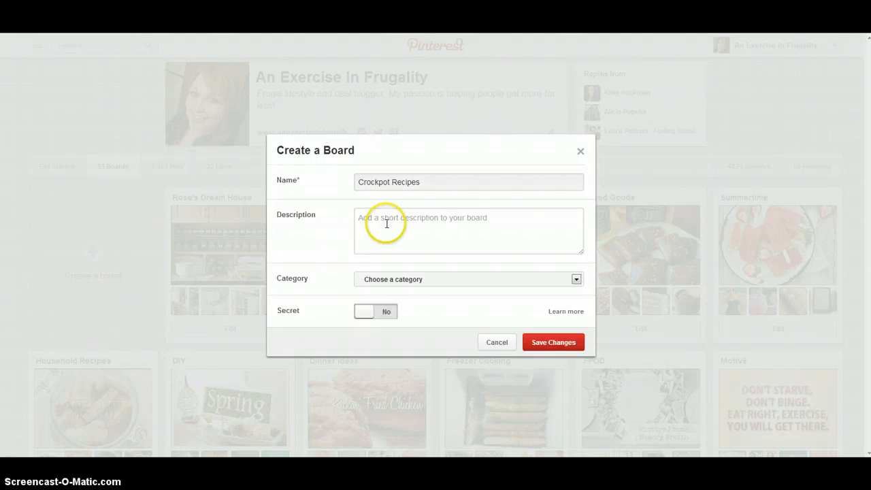
Set the new board's category to Food & Drink
click(423, 280)
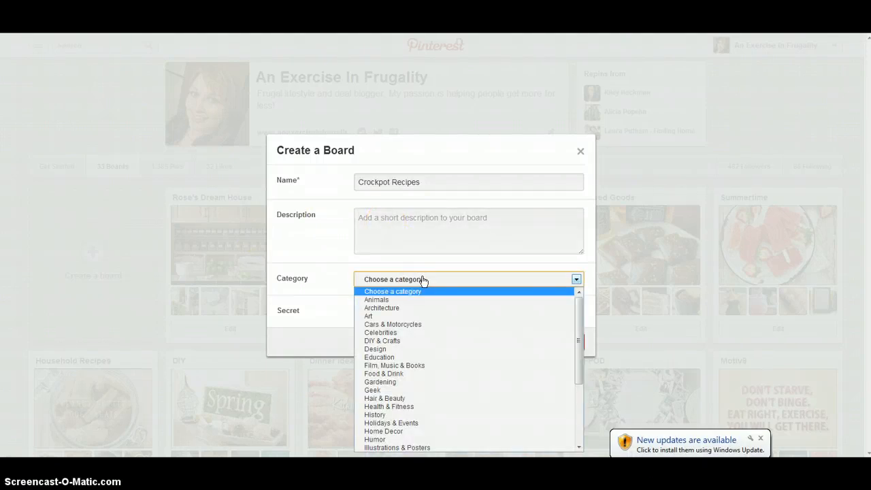
scroll(446, 342, down, 5)
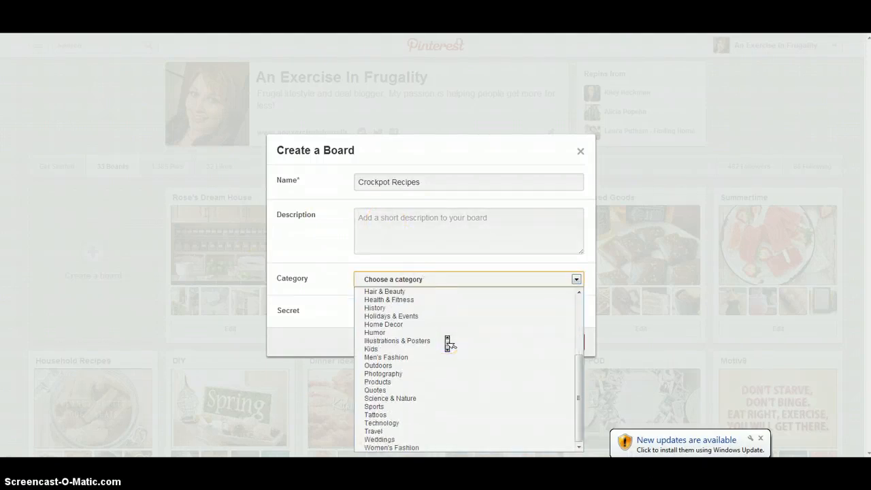
scroll(447, 342, up, 5)
scroll(449, 343, down, 2)
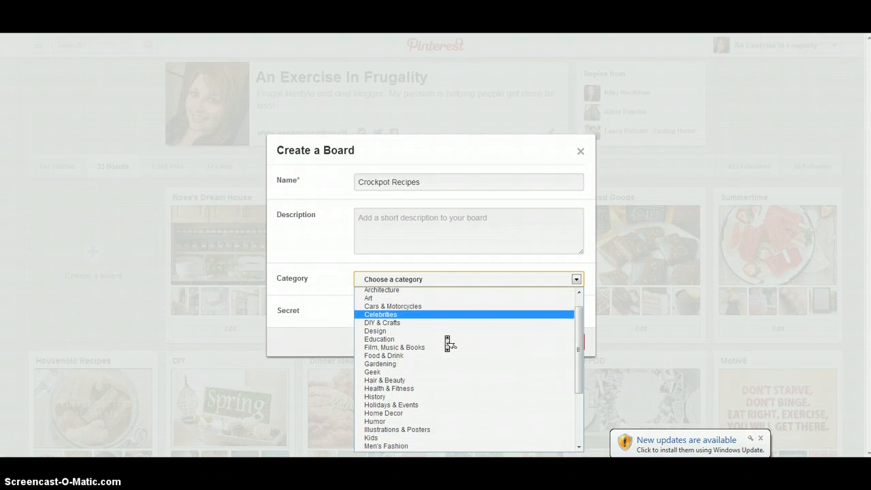
click(446, 338)
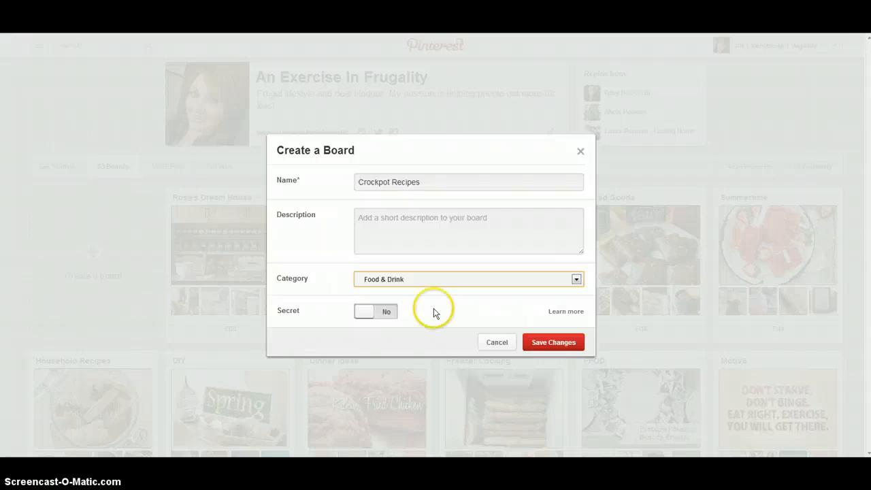
Switch the board's secret option on and back off, and save the new board
click(382, 317)
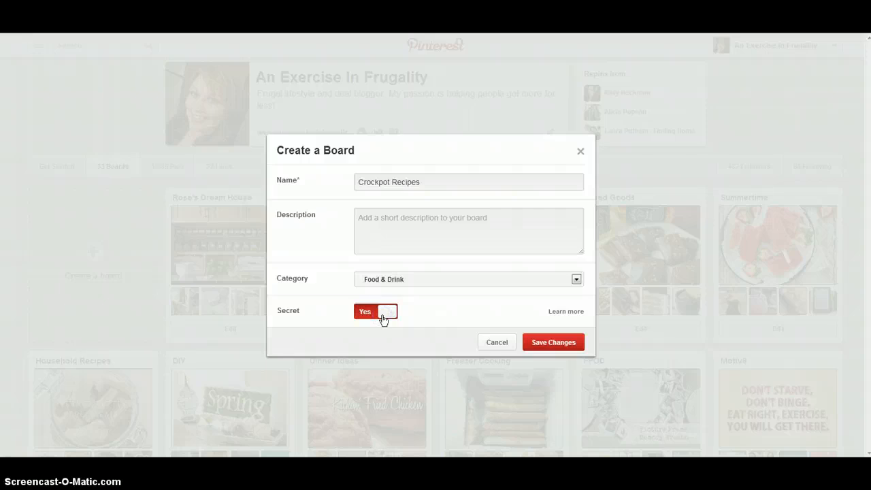
click(383, 319)
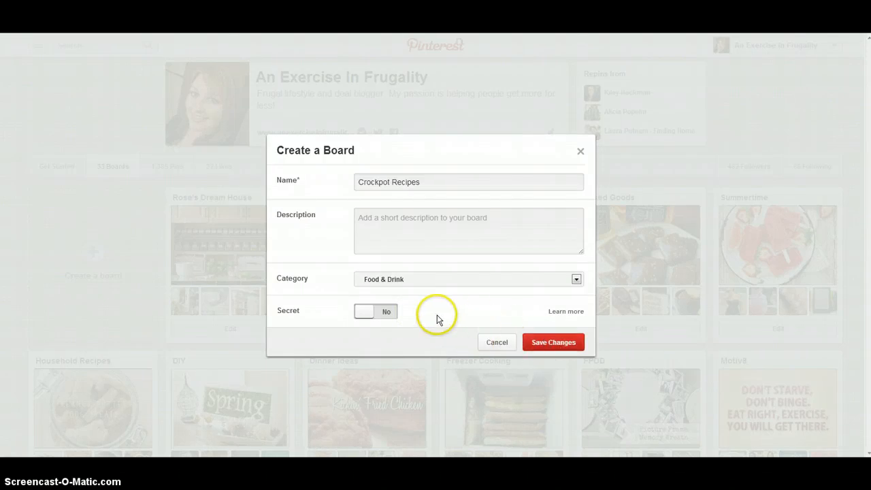
click(559, 342)
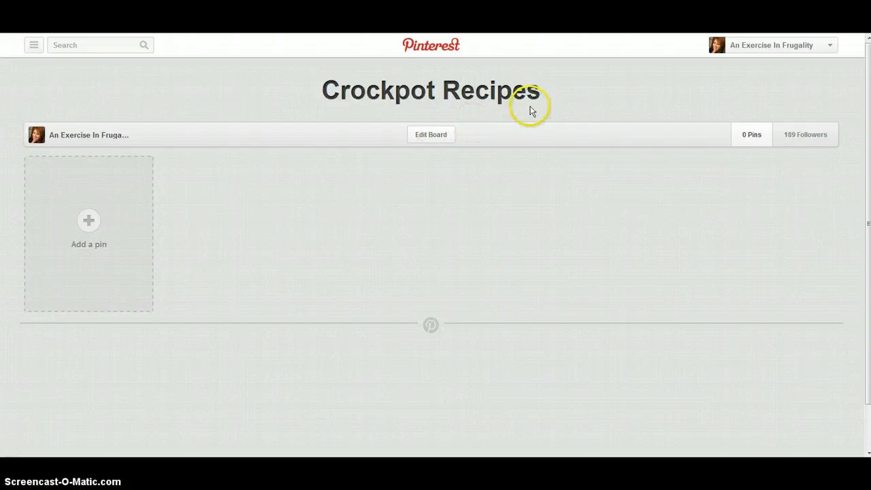
Go to the home feed and search for pins about "crockpot"
click(422, 46)
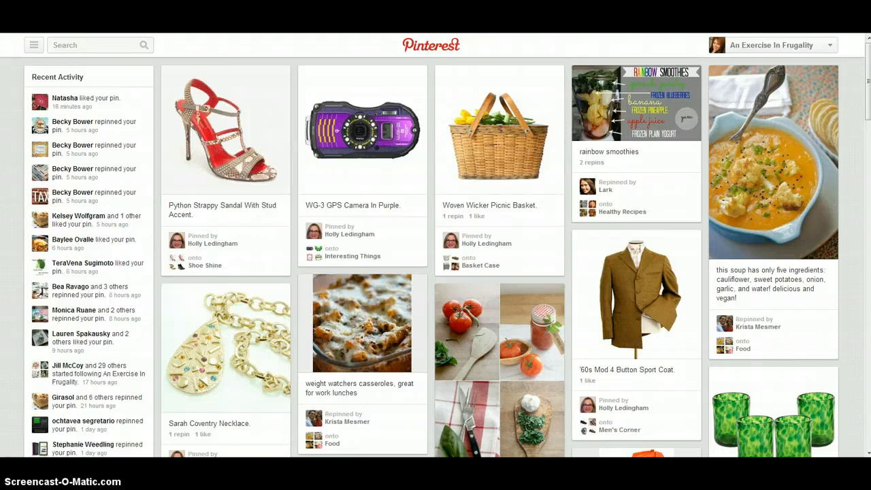
click(136, 46)
text(Crockpot)
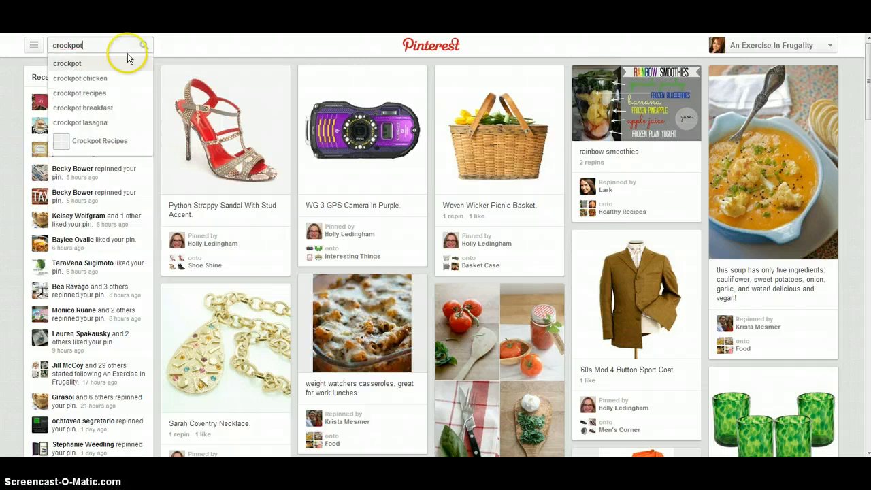
click(115, 63)
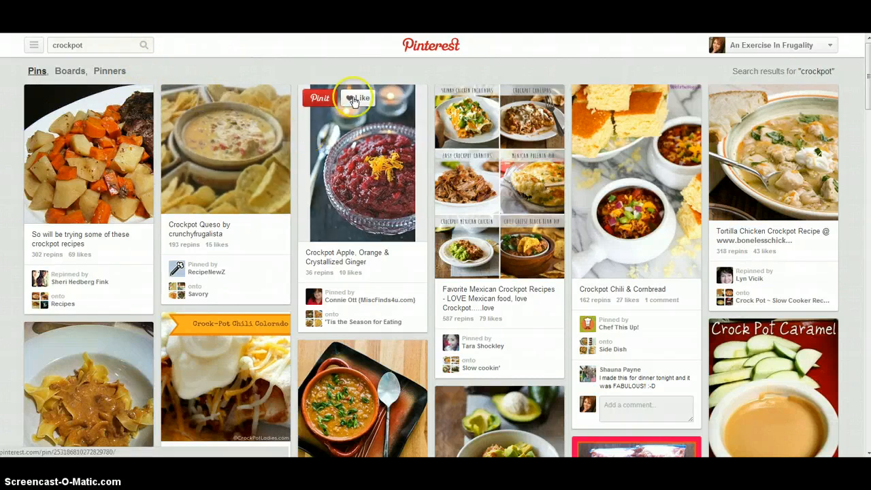
Look through the crockpot search results for recipe pins and return to the start of the results
scroll(479, 145, down, 3)
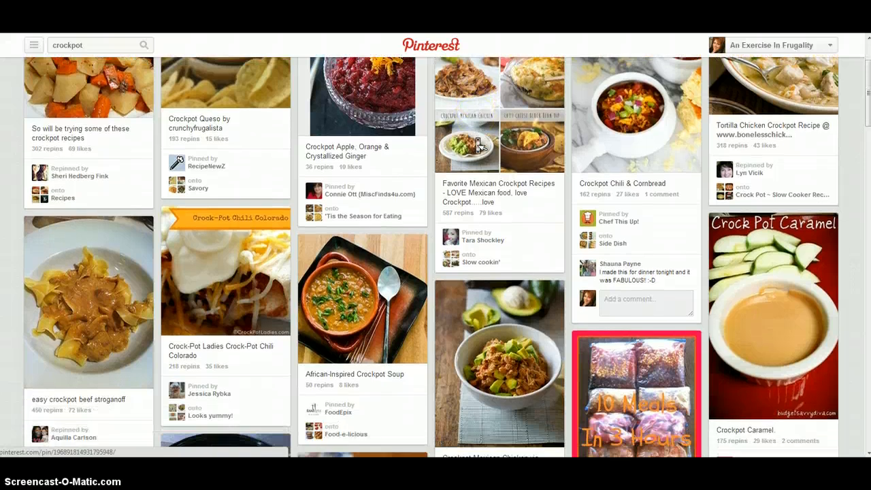
scroll(478, 145, down, 5)
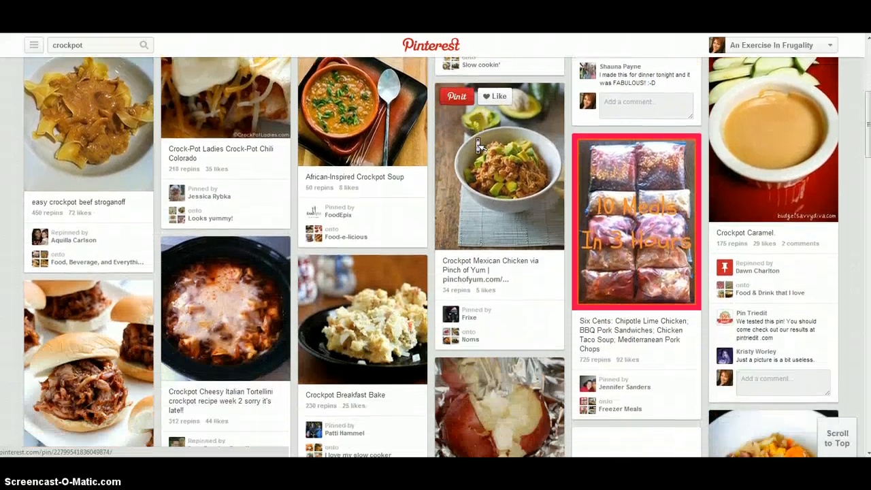
scroll(479, 145, down, 8)
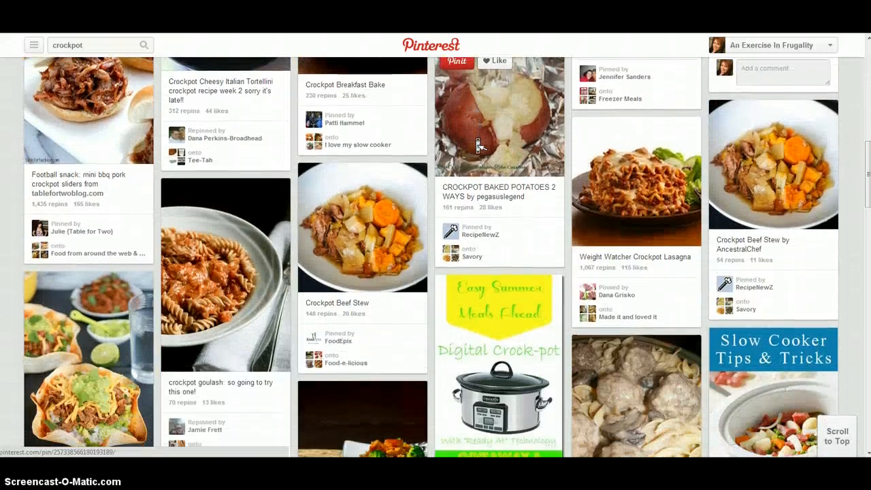
scroll(478, 145, down, 5)
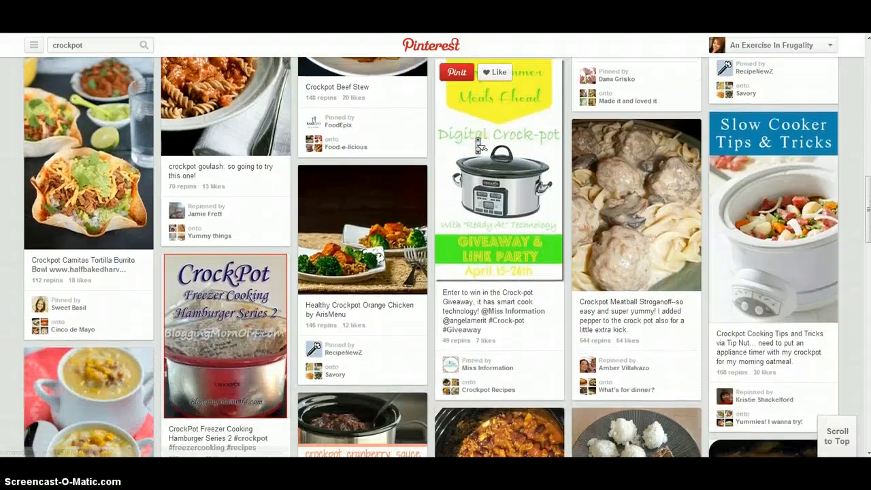
scroll(479, 145, down, 2)
scroll(476, 140, down, 2)
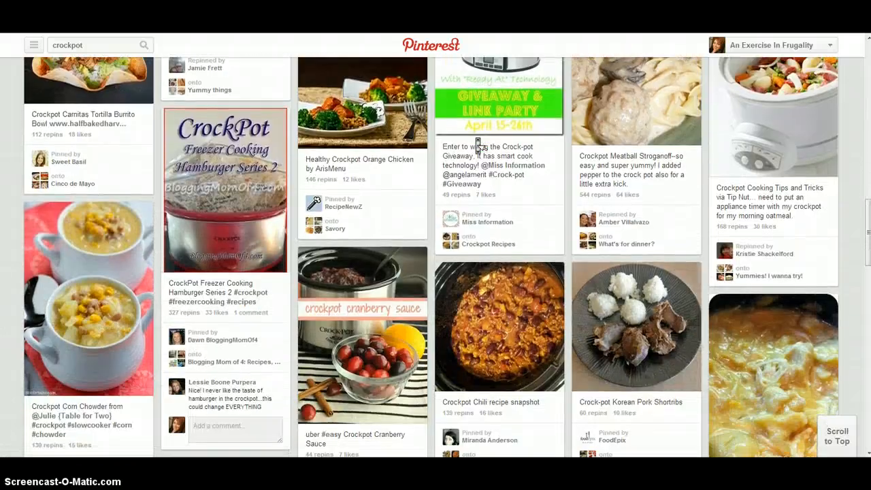
scroll(479, 145, up, 1)
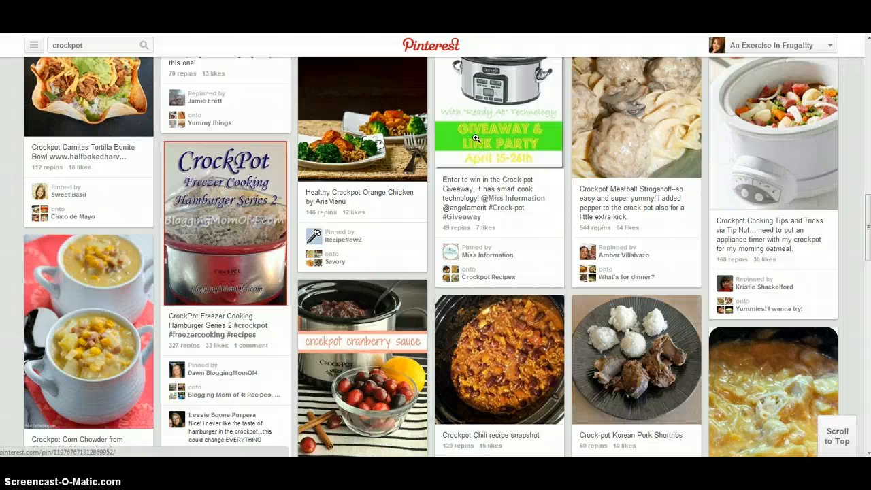
scroll(479, 145, up, 12)
scroll(479, 145, up, 3)
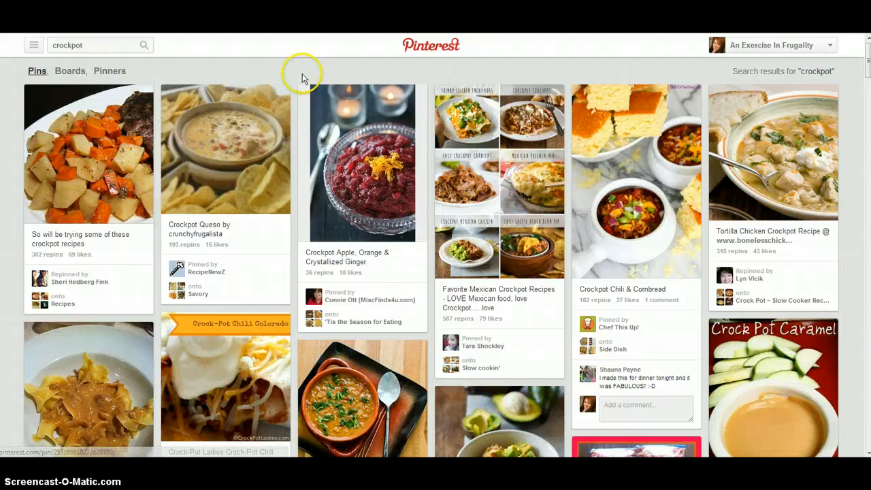
Open the Crockpot Queso pin, follow it to its source website, and examine the linked recipe page
click(225, 155)
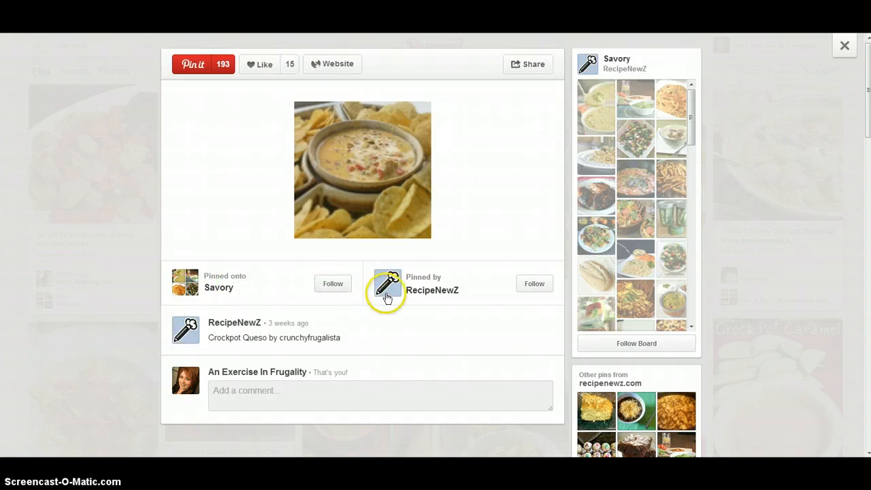
click(332, 290)
mouse_move(352, 219)
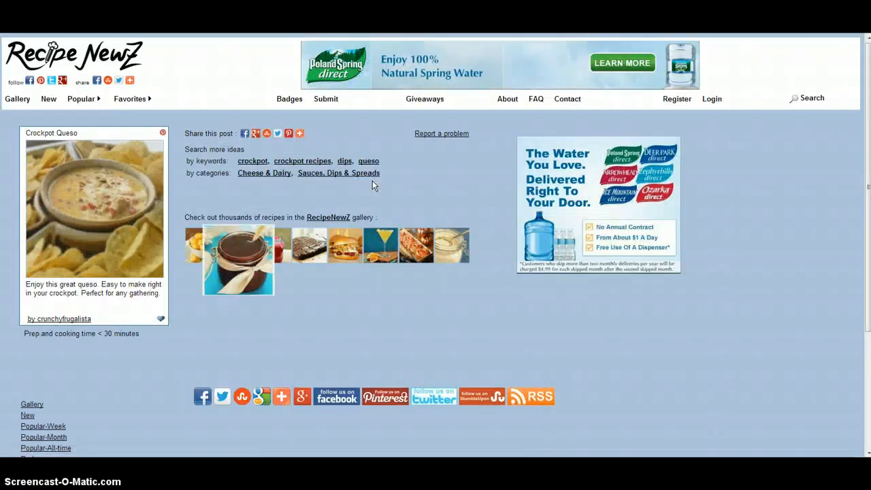
scroll(373, 181, down, 3)
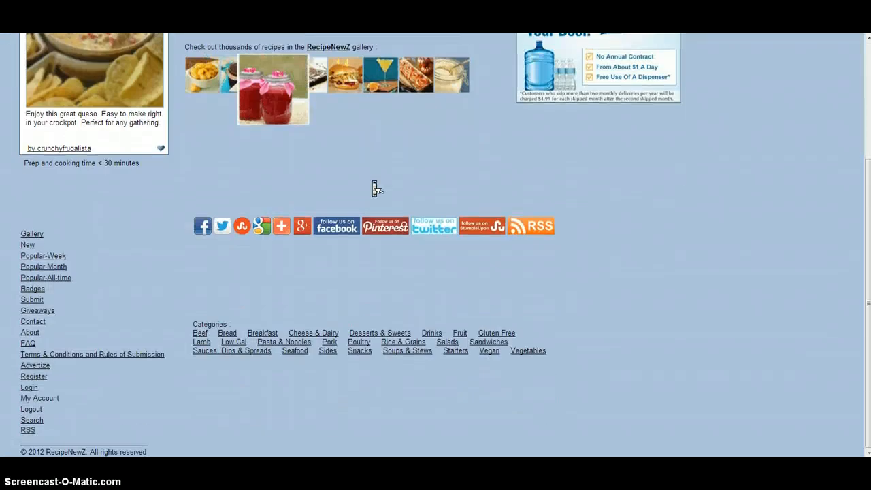
scroll(372, 181, up, 3)
scroll(375, 188, down, 1)
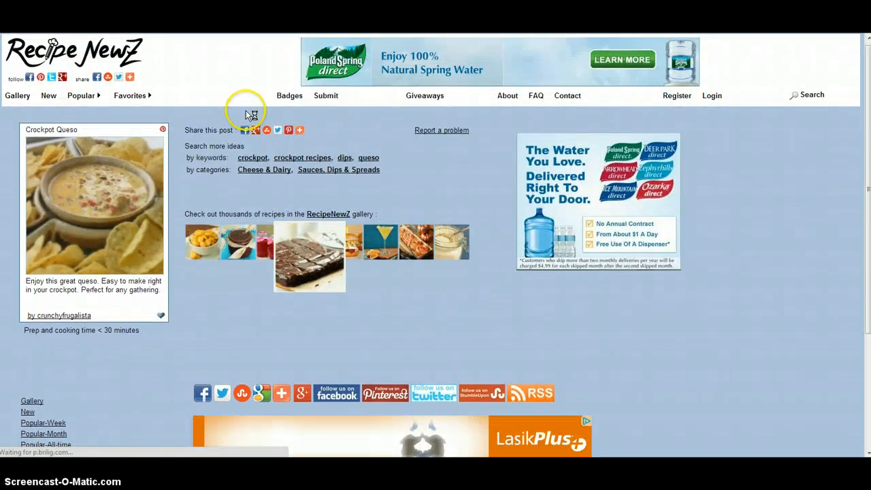
Open the contributor's recipe gallery on the source website and follow its Crockpot Queso entry to the original recipe
click(160, 328)
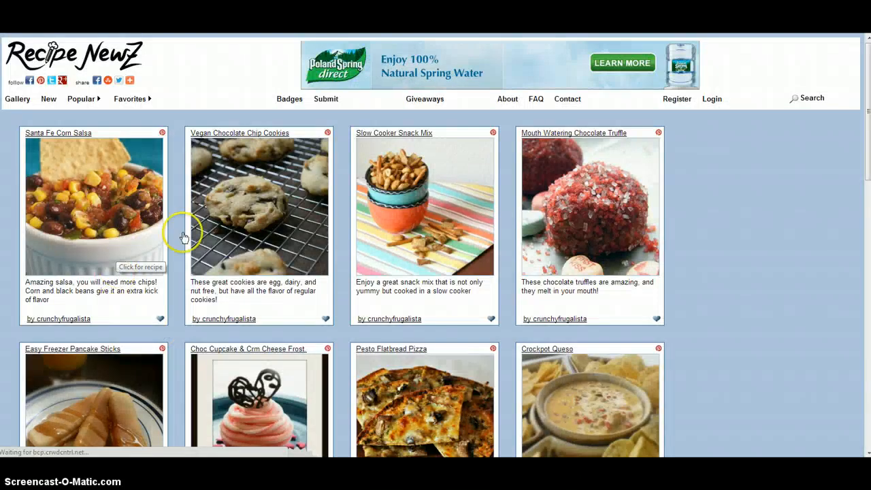
scroll(195, 238, down, 2)
scroll(197, 238, down, 4)
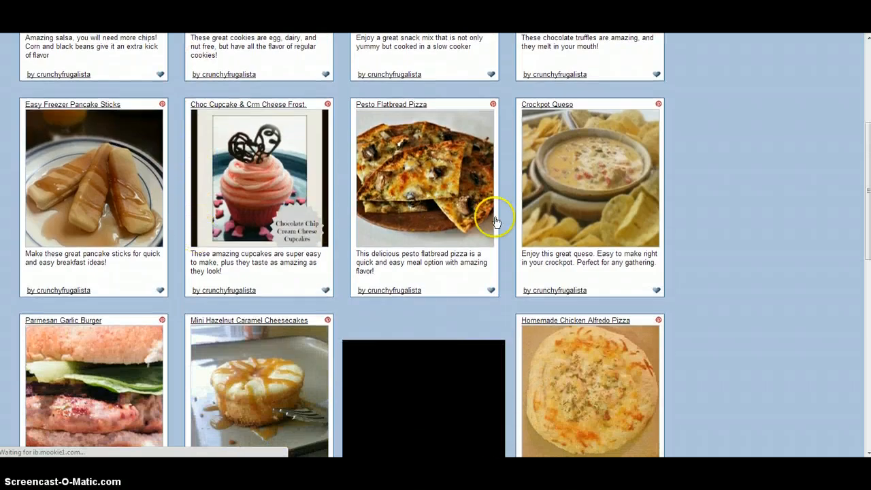
click(574, 203)
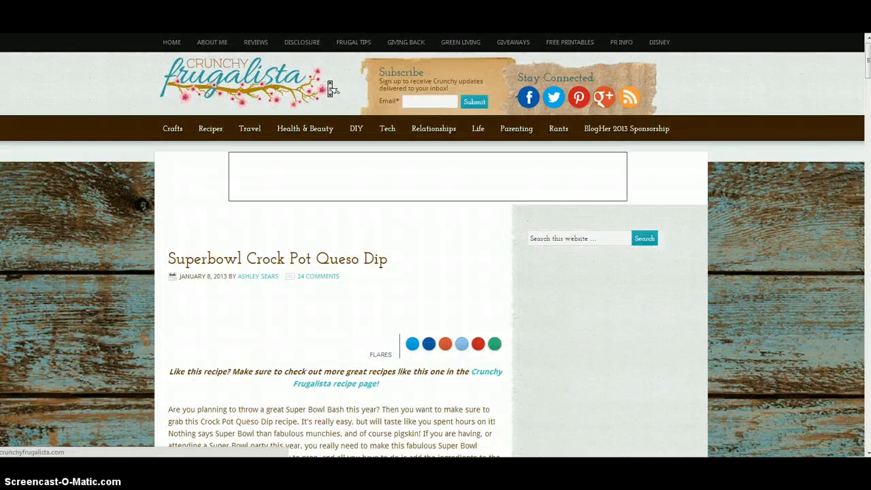
Examine the Superbowl Crock Pot Queso Dip page, including its ingredients and illustrated instructions
scroll(334, 86, down, 3)
scroll(331, 86, up, 3)
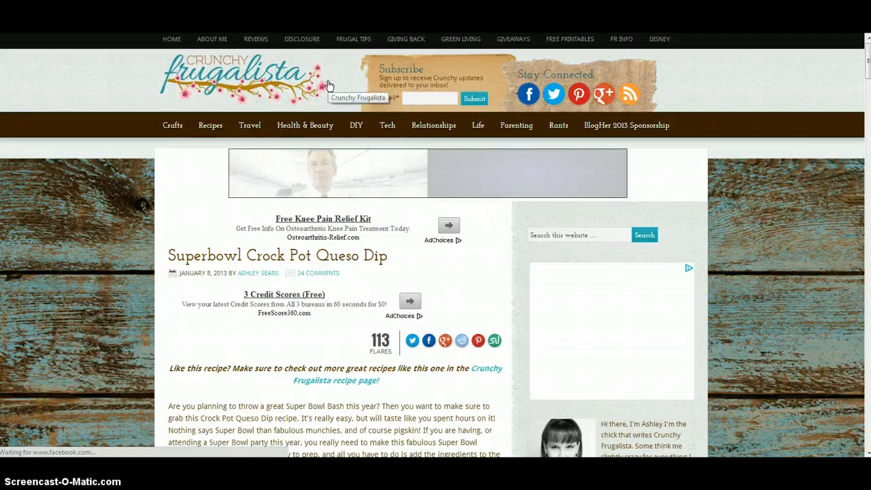
scroll(331, 87, down, 4)
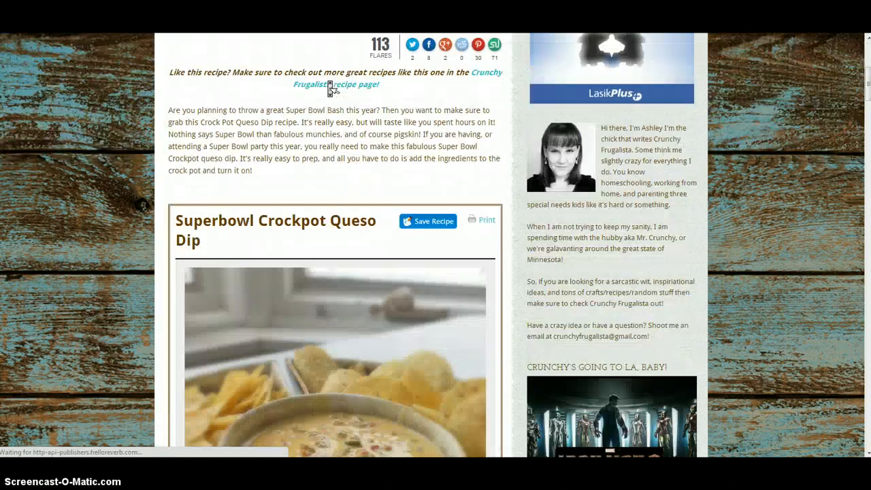
scroll(330, 88, down, 5)
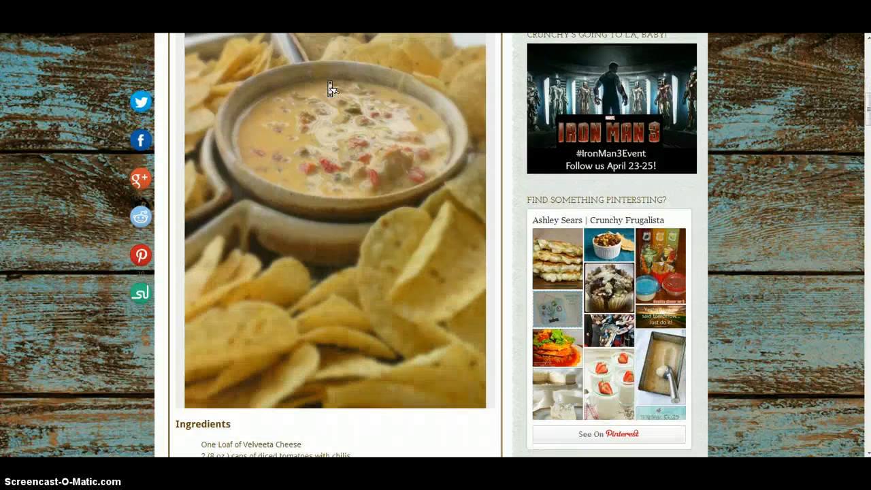
scroll(330, 89, down, 4)
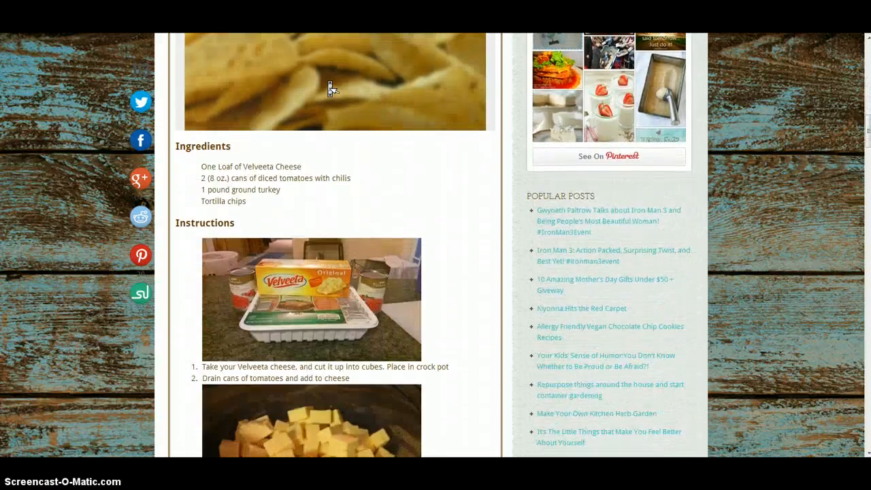
scroll(330, 88, down, 1)
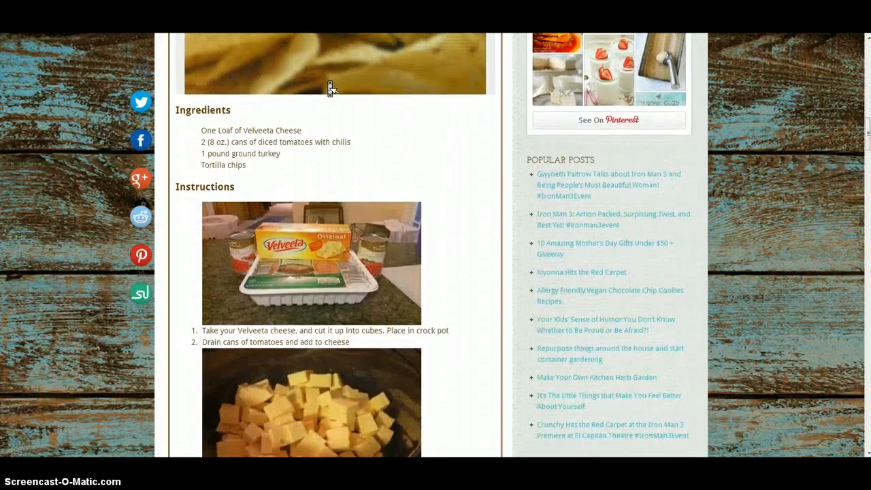
scroll(327, 88, up, 1)
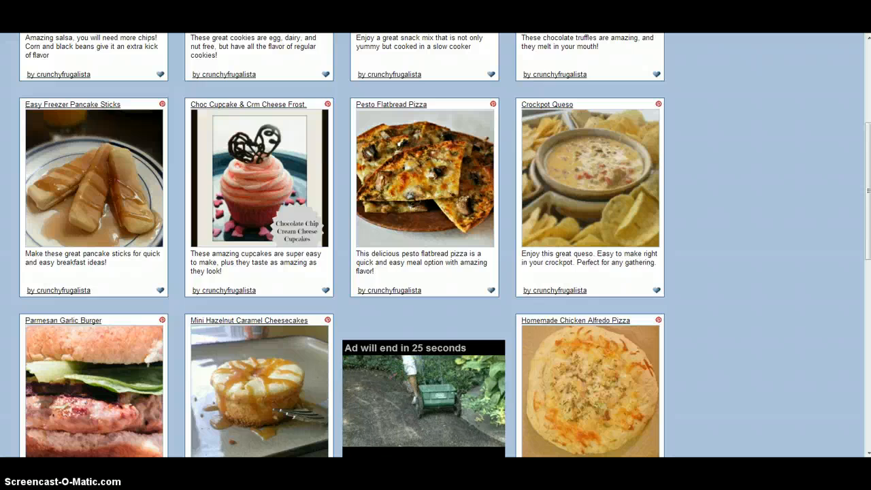
Return to the crockpot results, check the source website of the Crockpot Apple, Orange & Crystallized Ginger pin, and close the pin
key(ctrl+Tab)
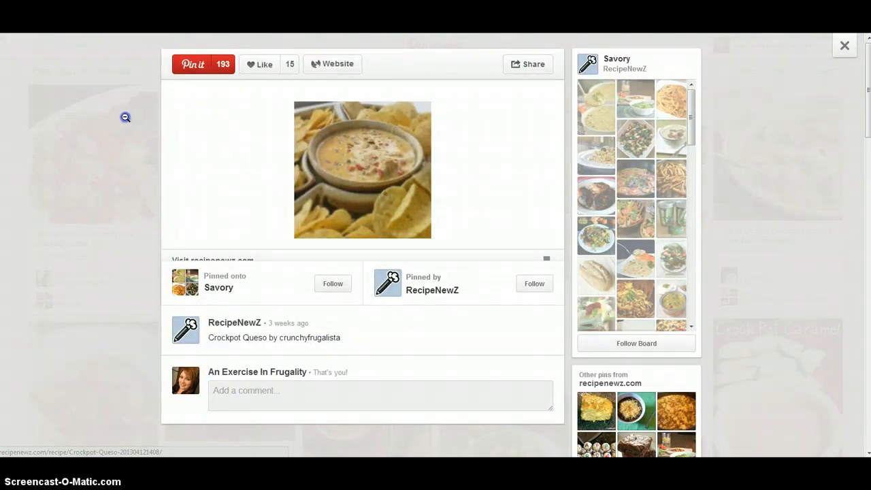
click(125, 118)
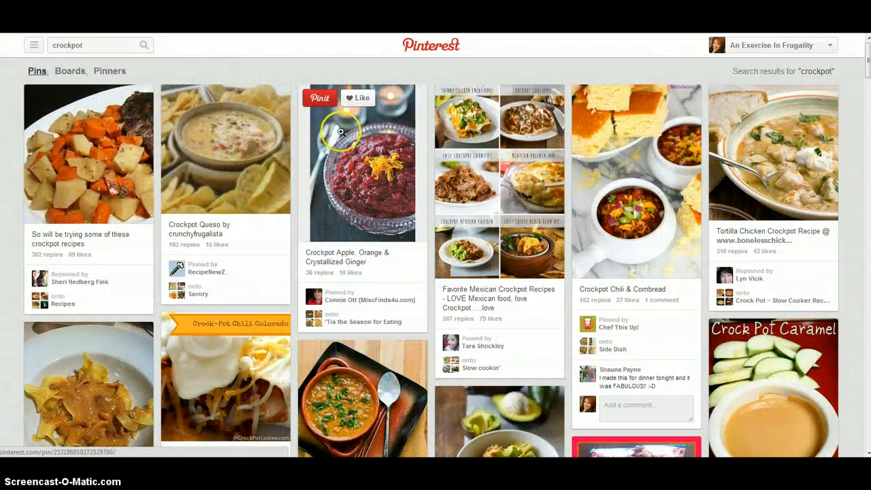
click(357, 145)
click(357, 145)
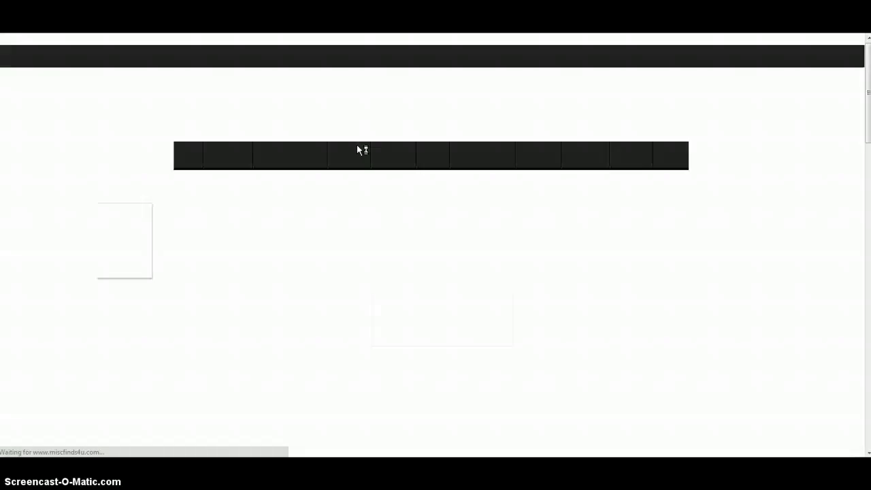
scroll(357, 151, down, 2)
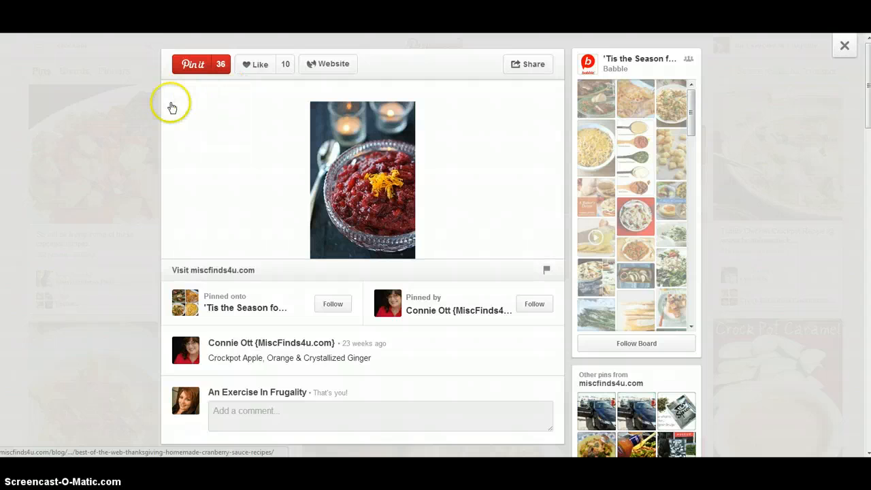
click(127, 99)
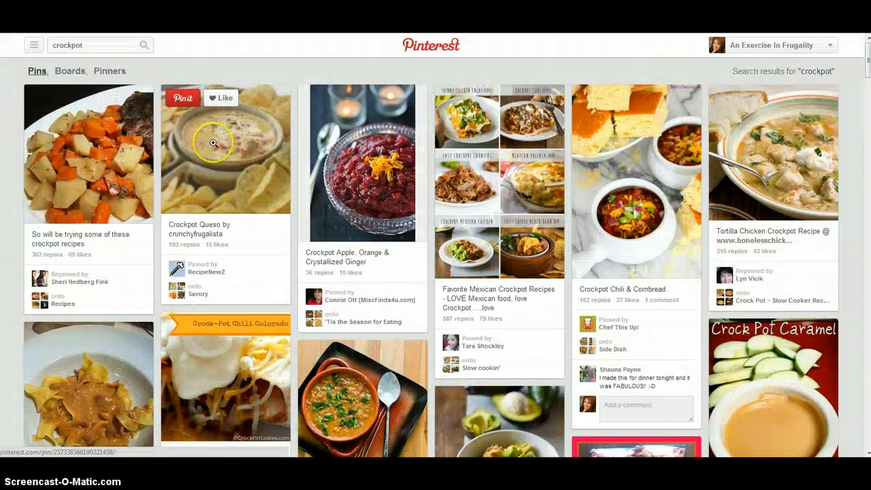
Repin the Crockpot Queso pin to the Crockpot Recipes board with its original description, and view the saved pin
click(183, 98)
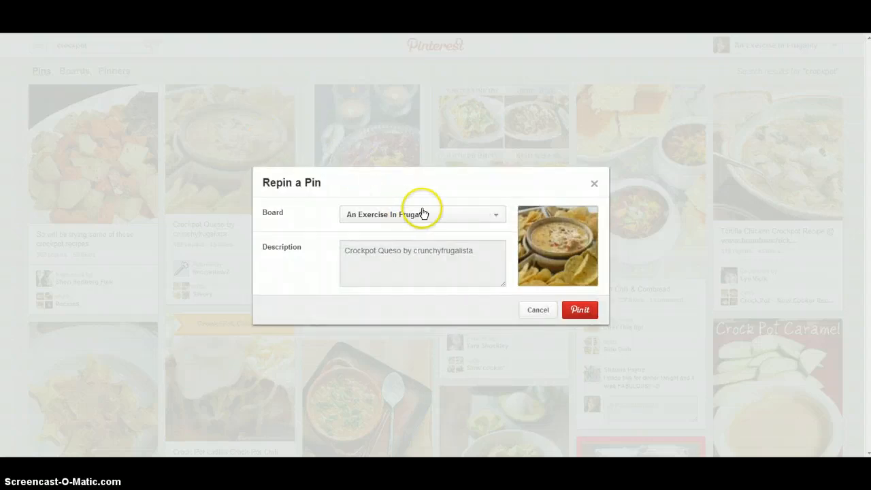
click(499, 223)
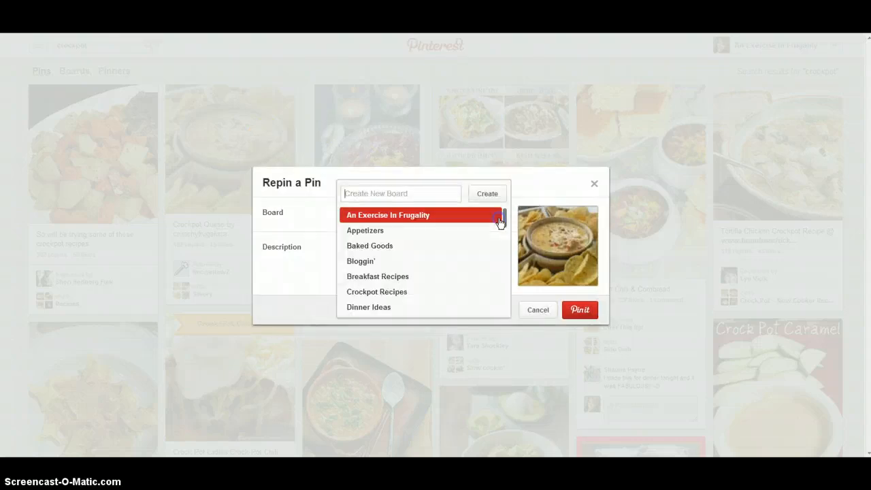
scroll(489, 234, down, 10)
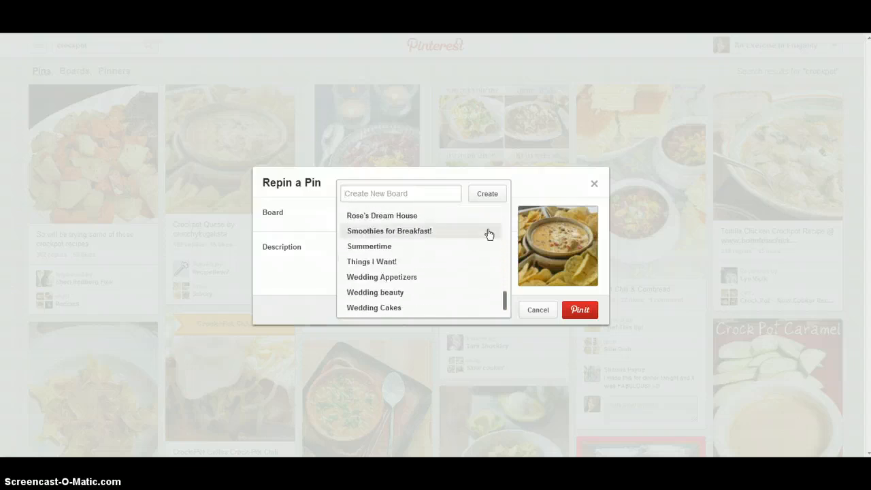
scroll(489, 234, up, 10)
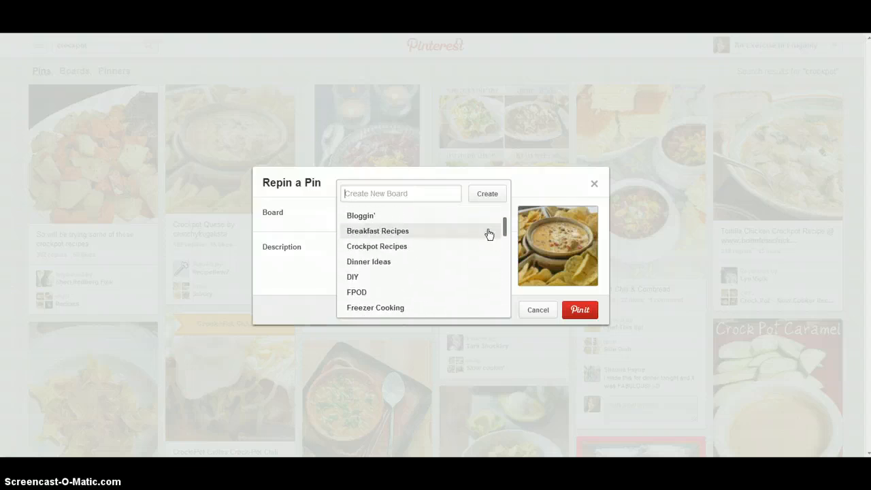
click(457, 247)
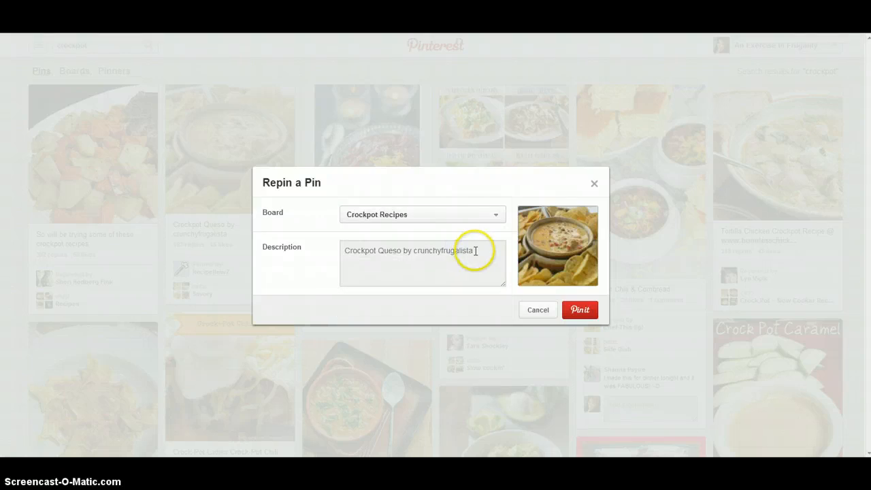
click(481, 264)
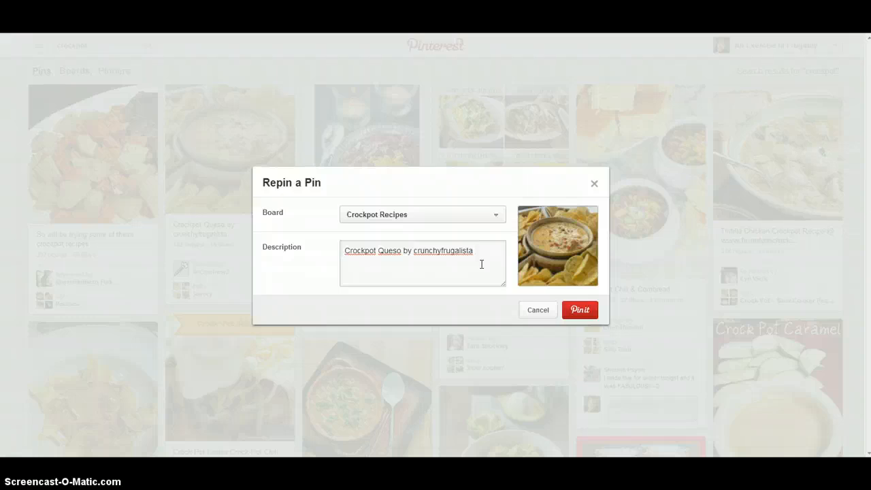
click(481, 257)
click(578, 309)
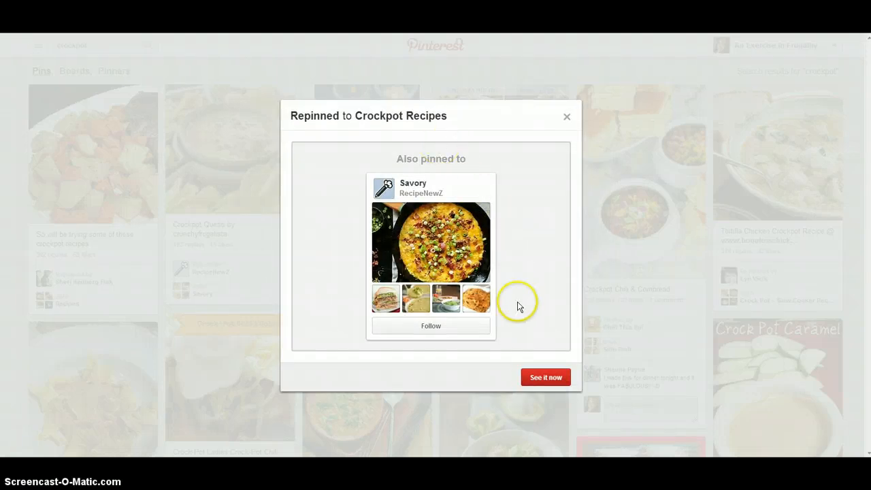
click(532, 376)
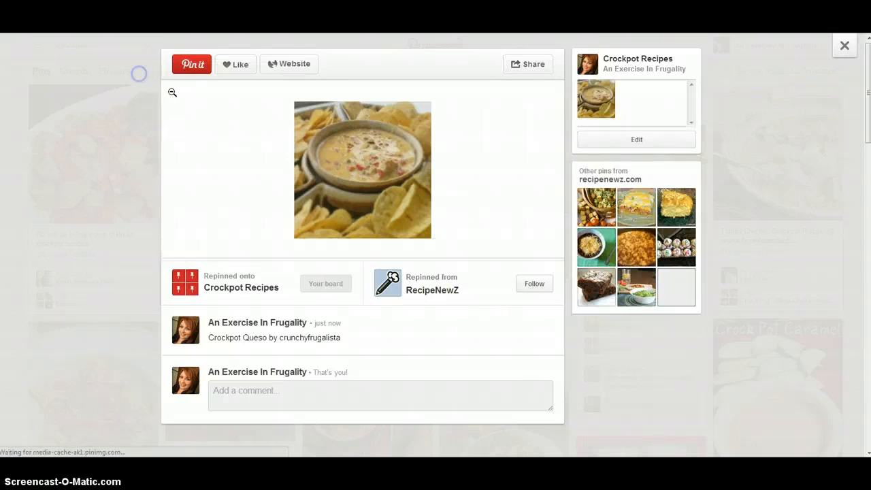
click(139, 74)
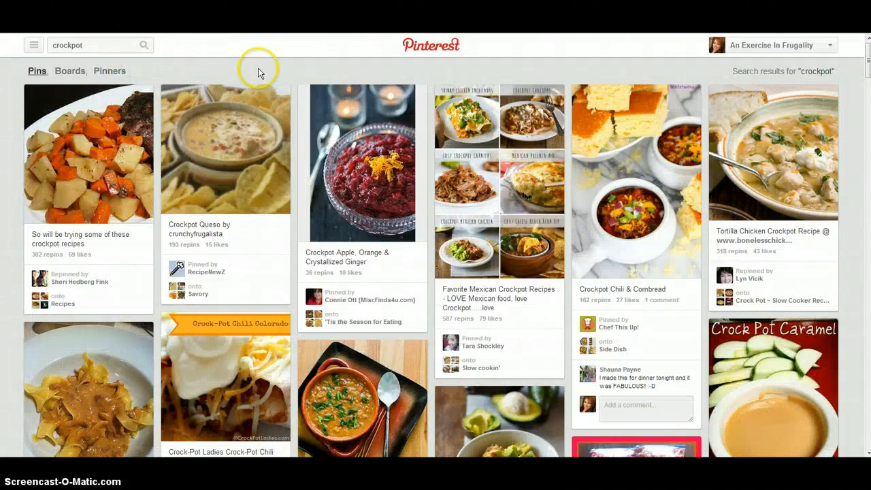
Go to the account's own boards and check the contents of the Crockpot Recipes board
click(690, 49)
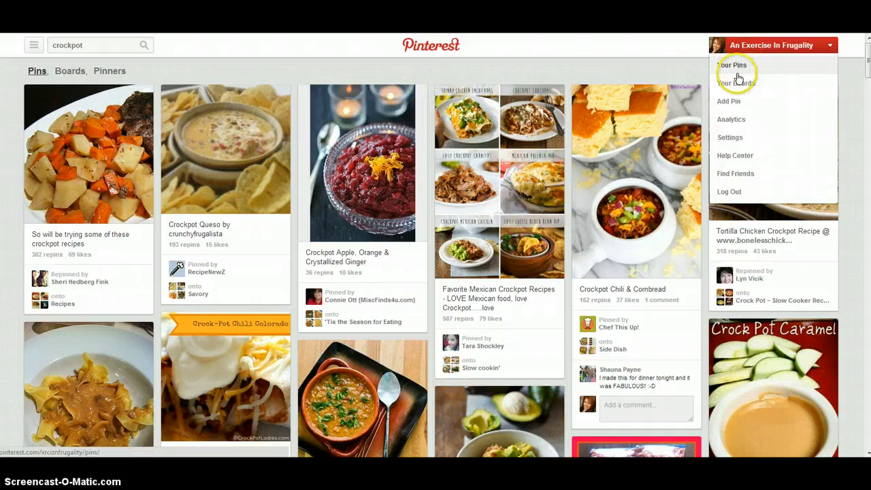
click(736, 83)
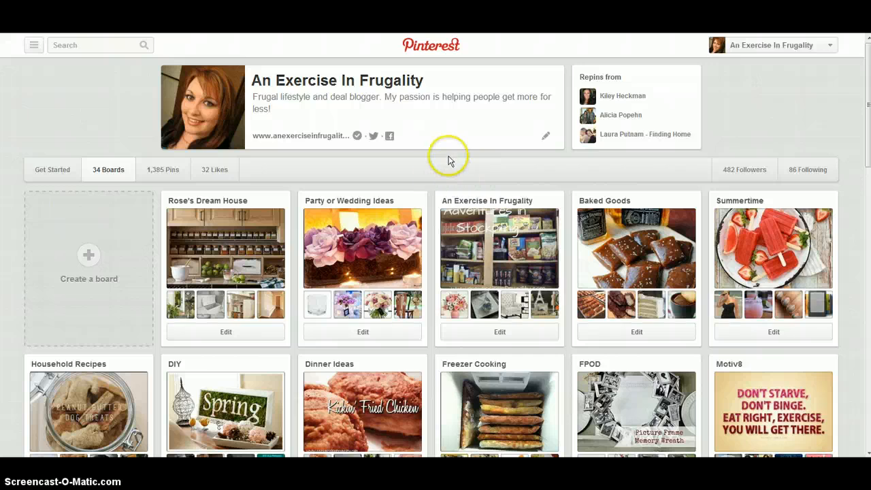
scroll(370, 235, down, 15)
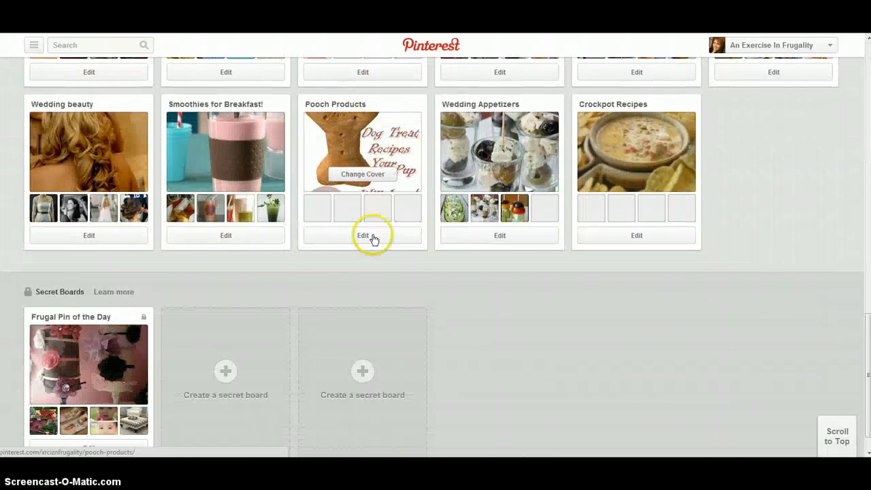
click(632, 131)
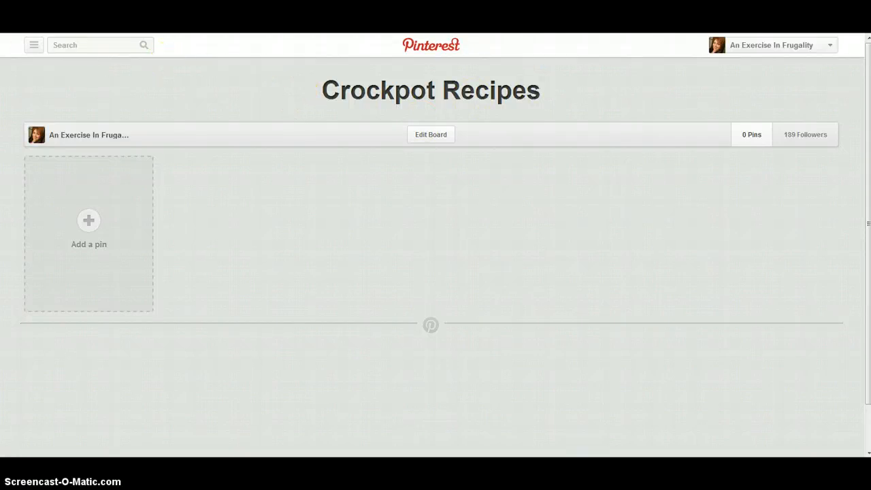
key(alt+Left)
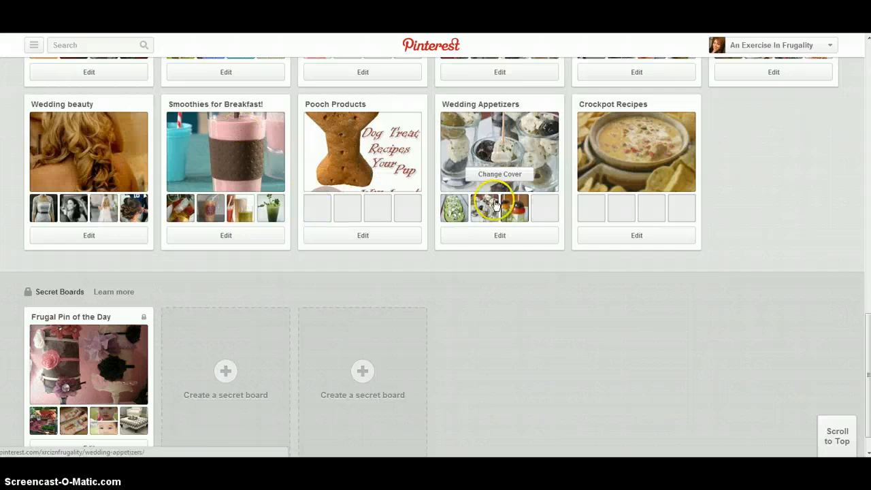
click(636, 109)
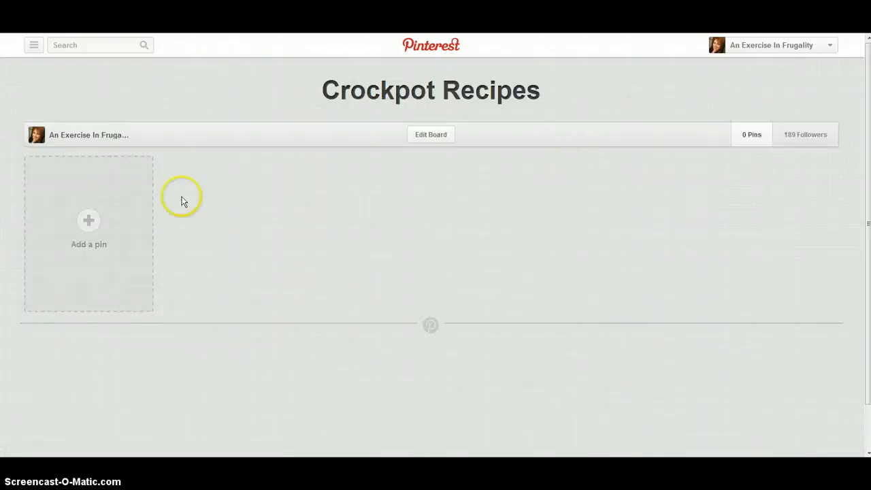
key(alt+Left)
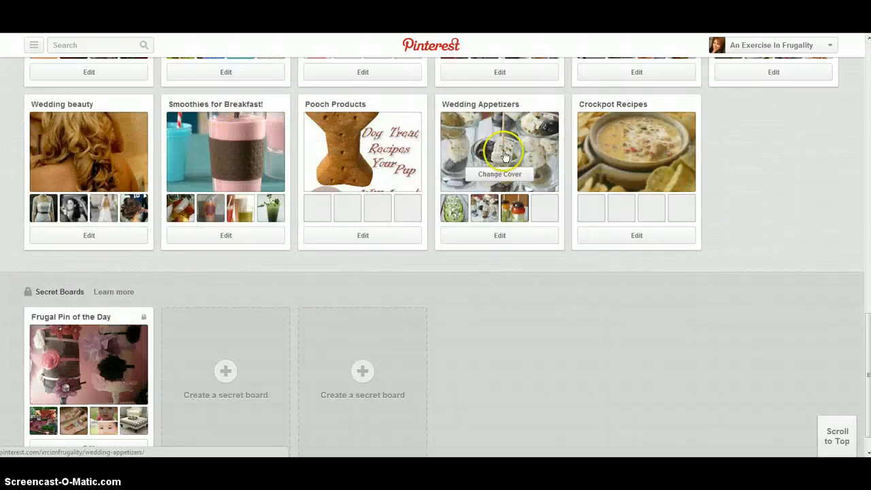
scroll(401, 157, up, 10)
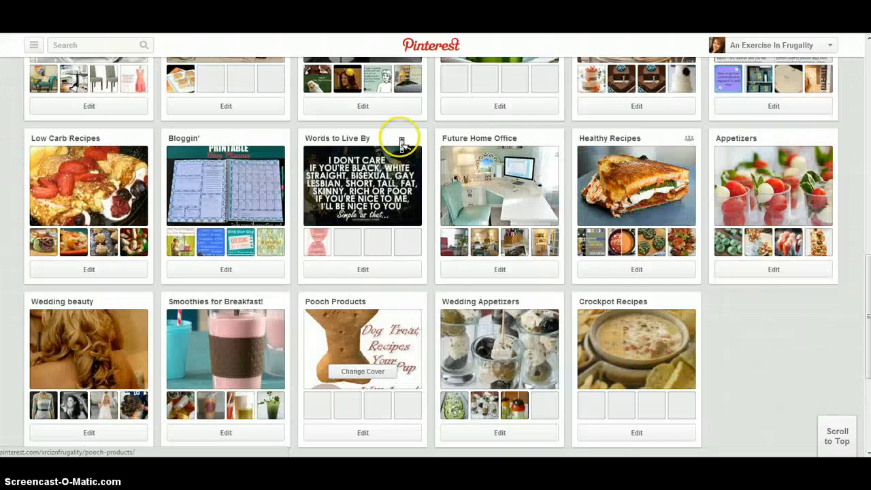
scroll(401, 141, up, 3)
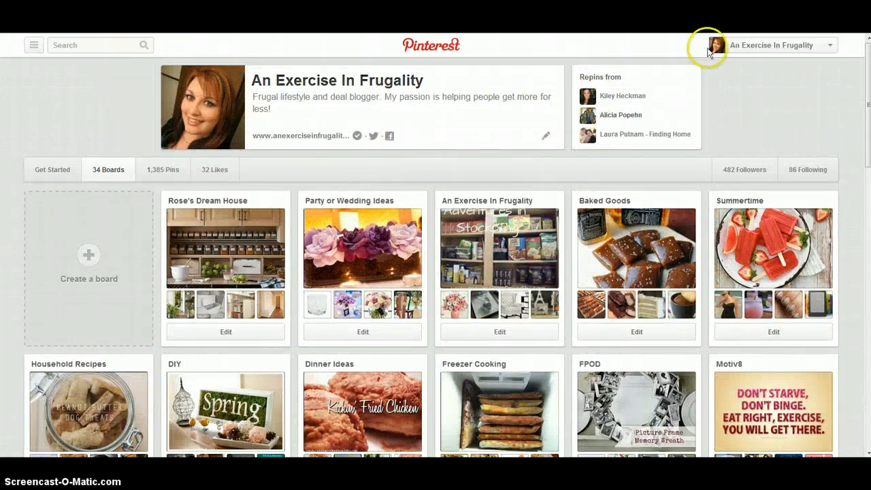
click(764, 48)
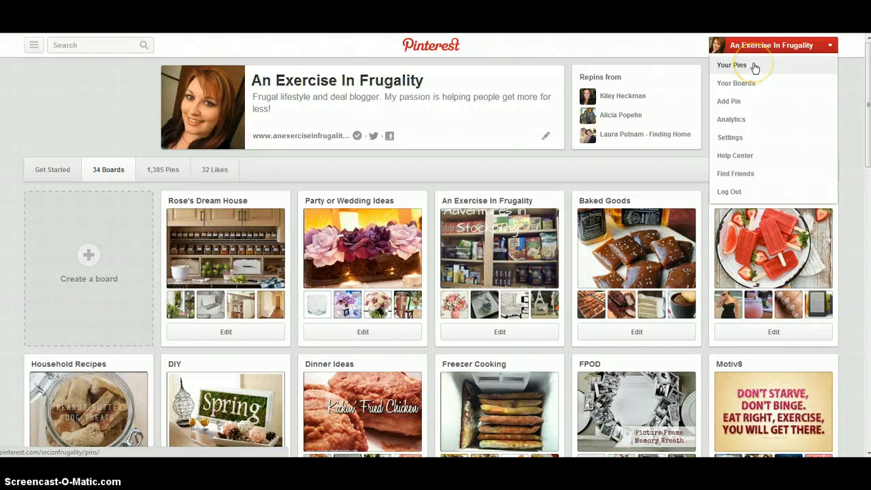
click(753, 65)
click(755, 72)
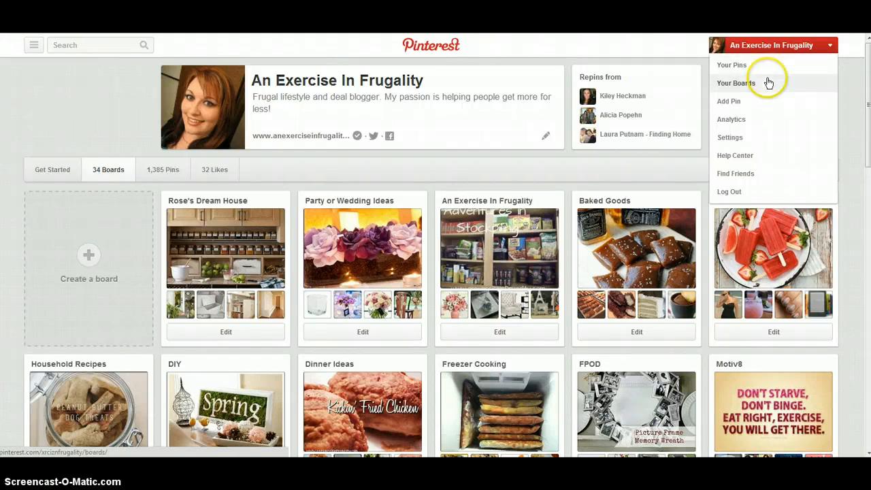
click(765, 103)
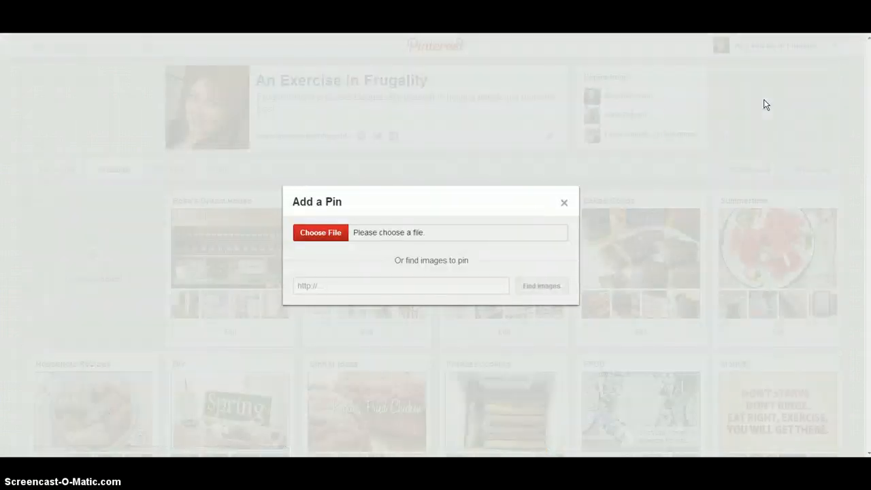
click(449, 281)
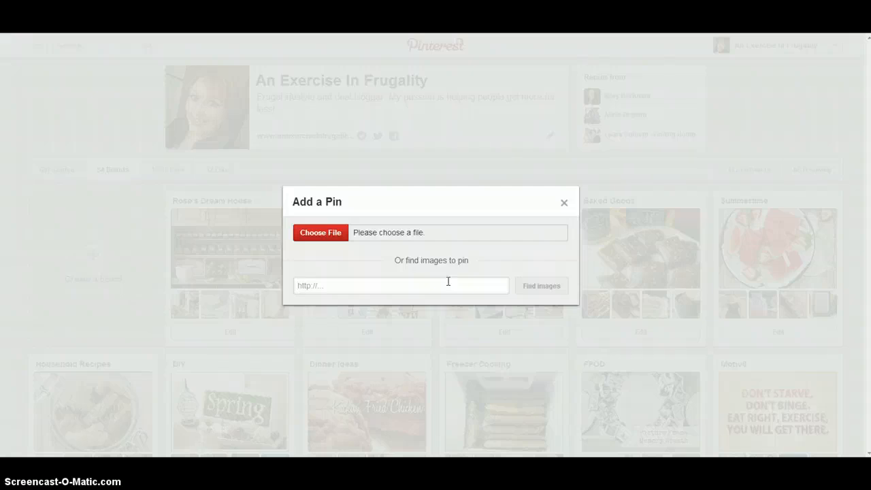
click(338, 283)
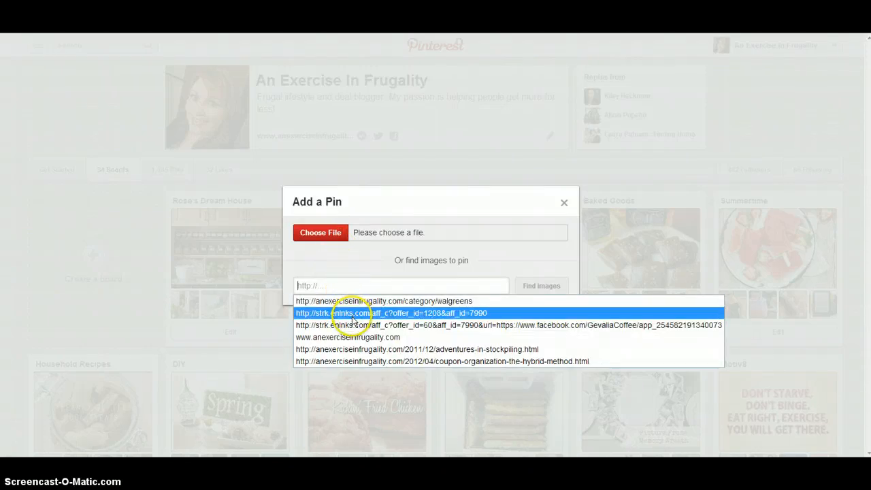
click(358, 349)
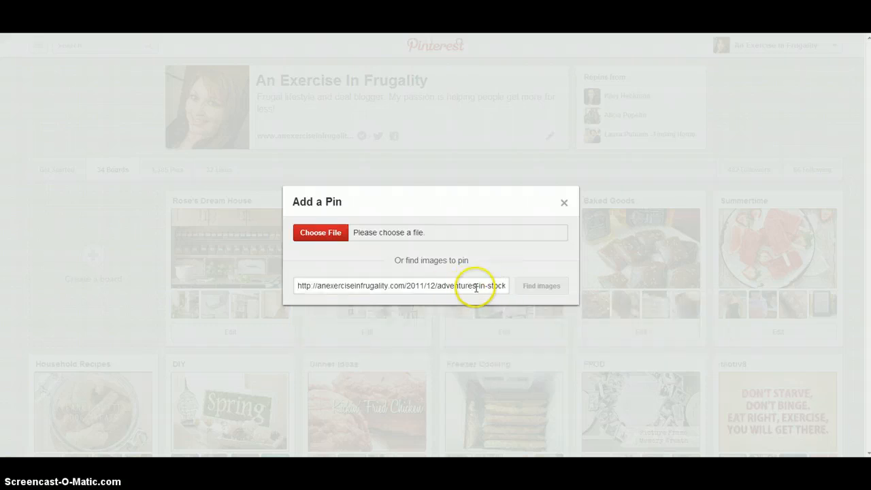
click(525, 286)
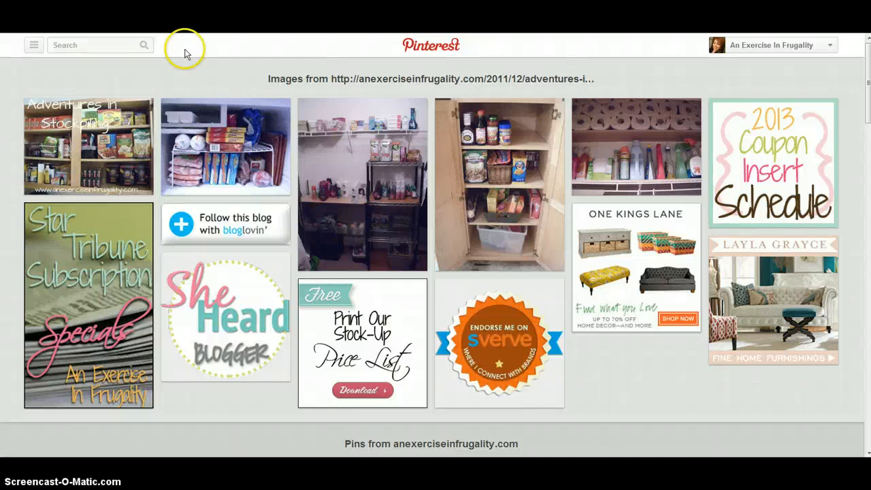
Create a pin from the Adventures in Stockpiling shelf image and choose the An Exercise In Frugality board for it
mouse_move(115, 135)
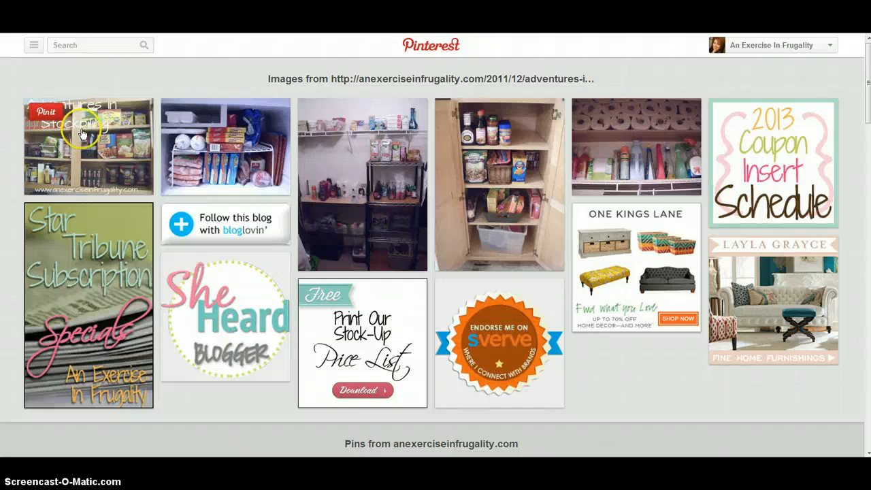
click(44, 111)
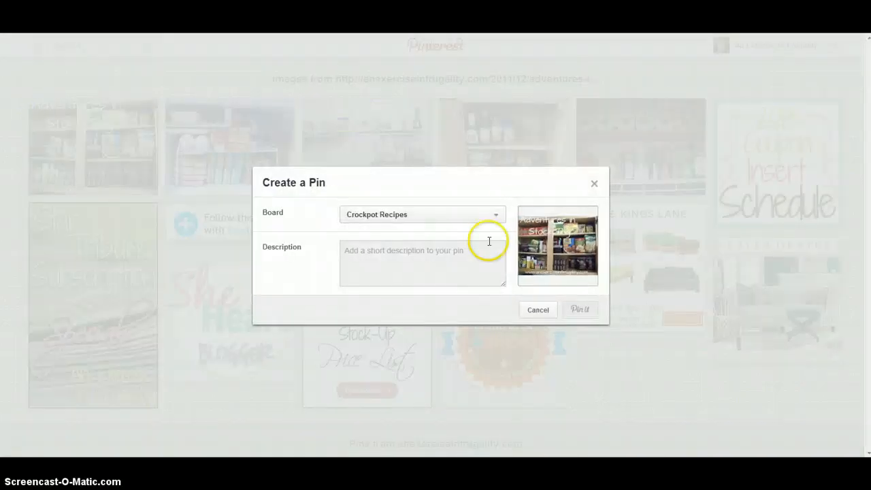
click(500, 216)
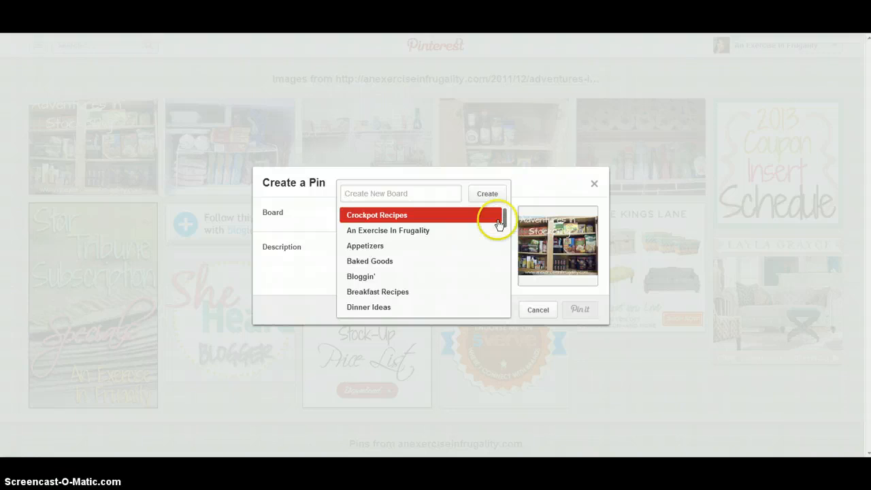
click(496, 230)
Describe the pin as "A useful resource for stockpiling information.", save it to the board, and return to the page's images
click(455, 256)
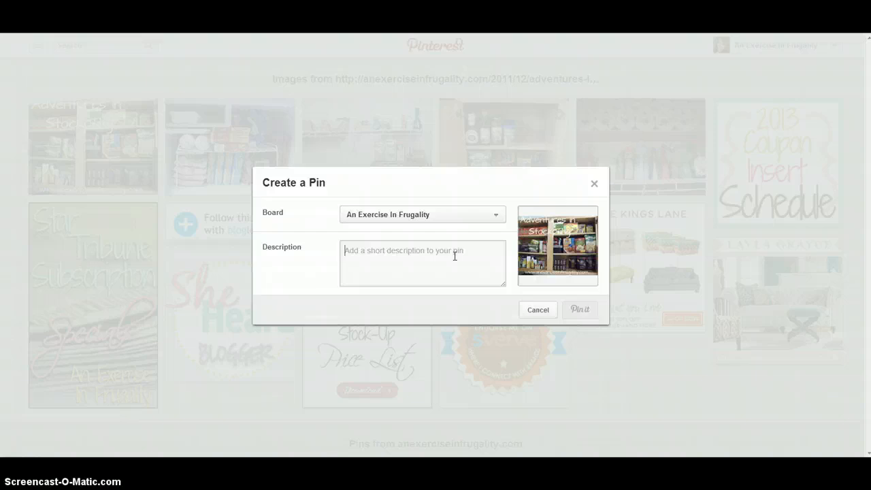
text(A )
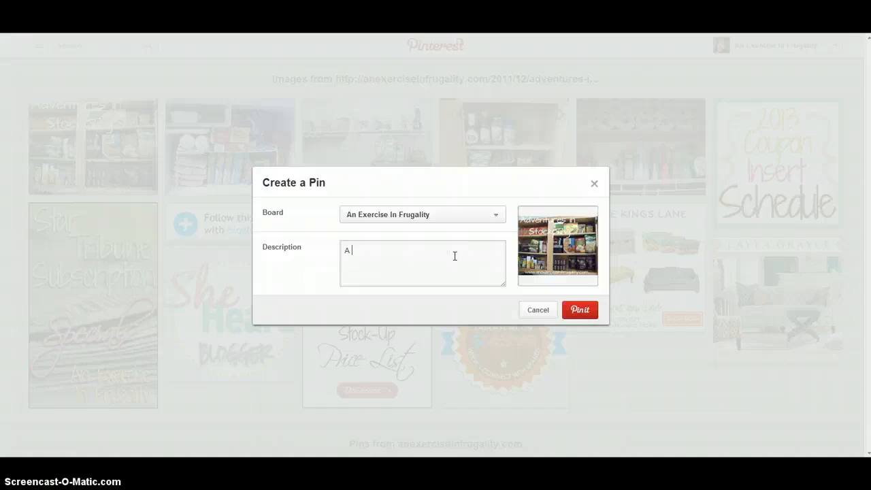
text(useful resource for storkc)
key(BackSpace)
key(BackSpace)
key(BackSpace)
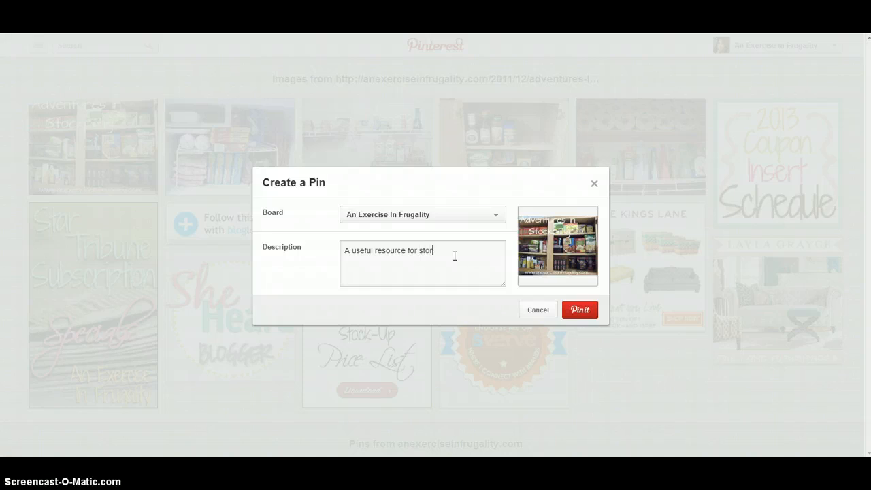
text(ckpiling information.)
click(581, 315)
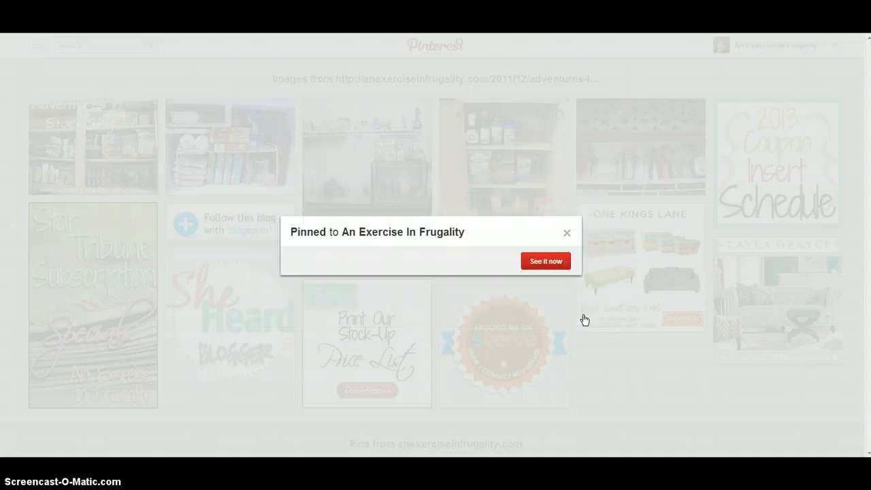
click(567, 233)
click(557, 268)
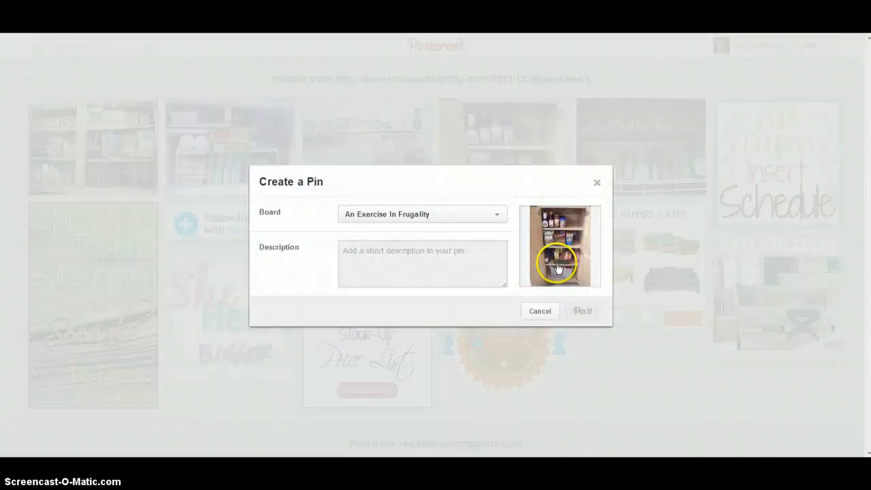
click(542, 309)
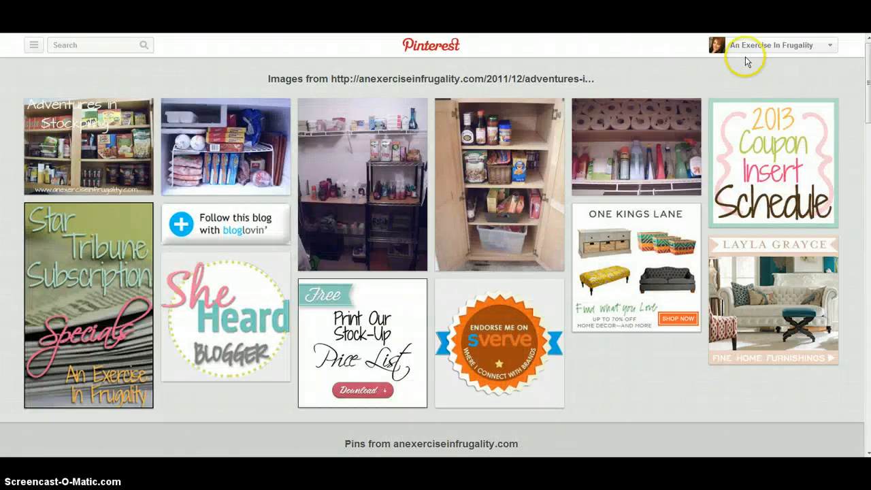
Open the An Exercise In Frugality board from the account's own boards and look through its pins
mouse_move(747, 51)
click(738, 83)
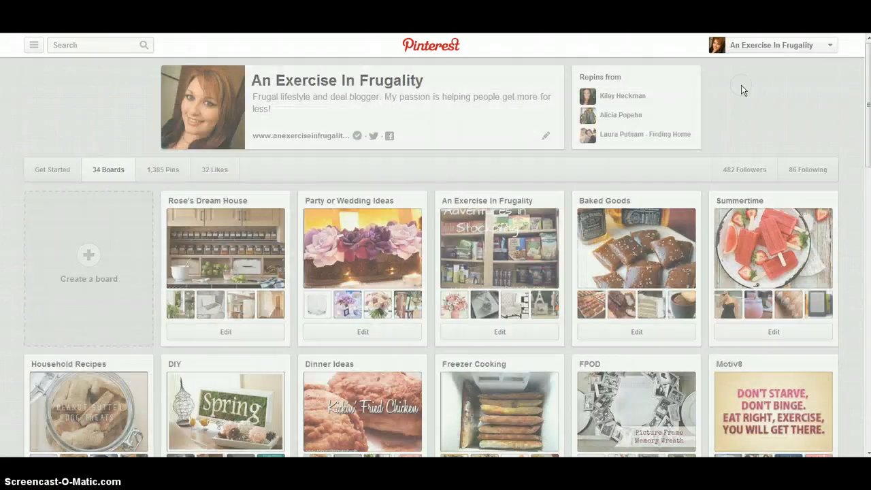
click(529, 197)
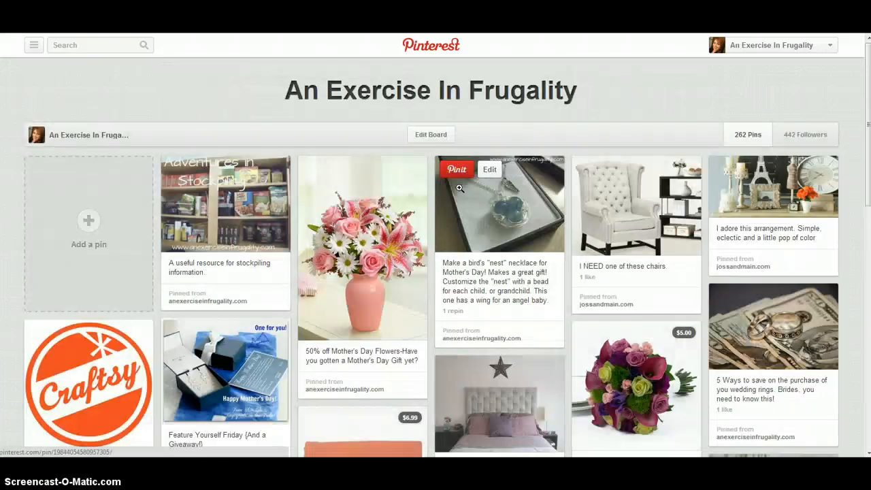
scroll(460, 189, down, 2)
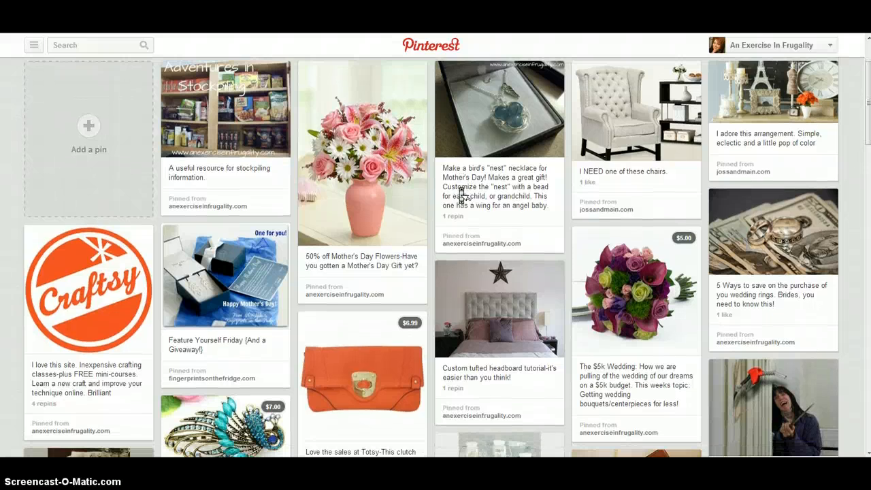
scroll(462, 195, up, 2)
scroll(461, 196, down, 15)
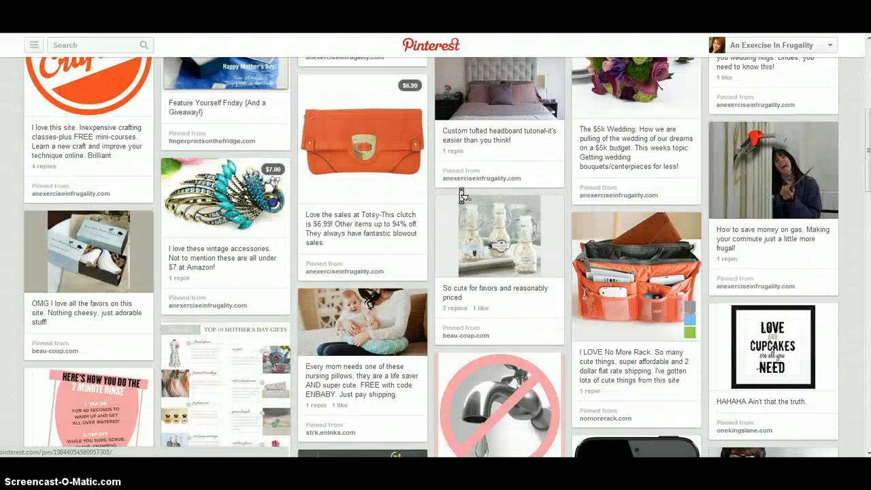
scroll(461, 189, down, 20)
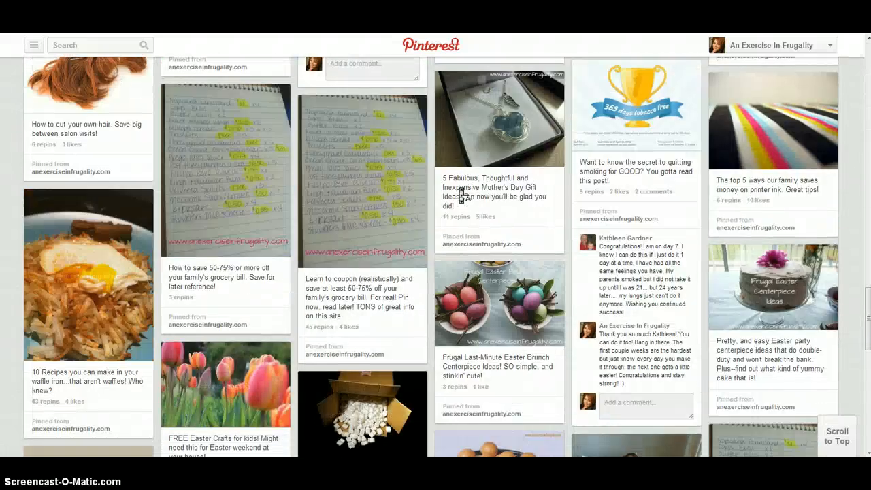
scroll(461, 196, down, 5)
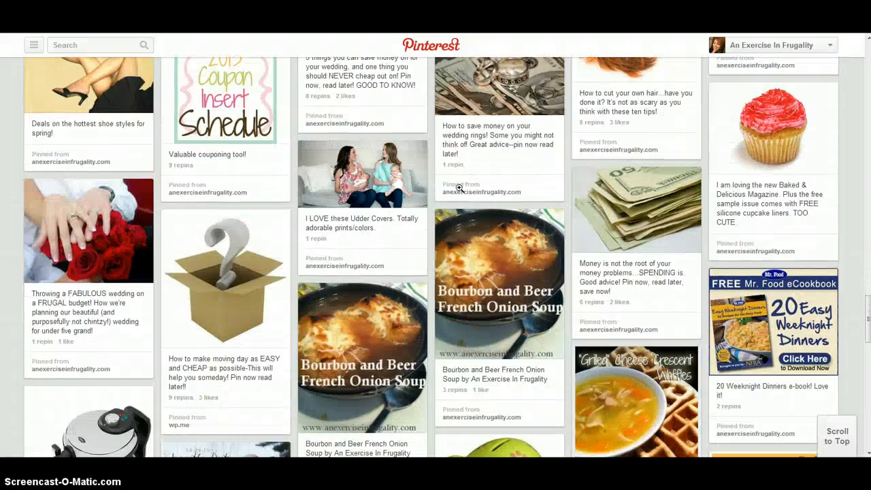
scroll(461, 195, down, 12)
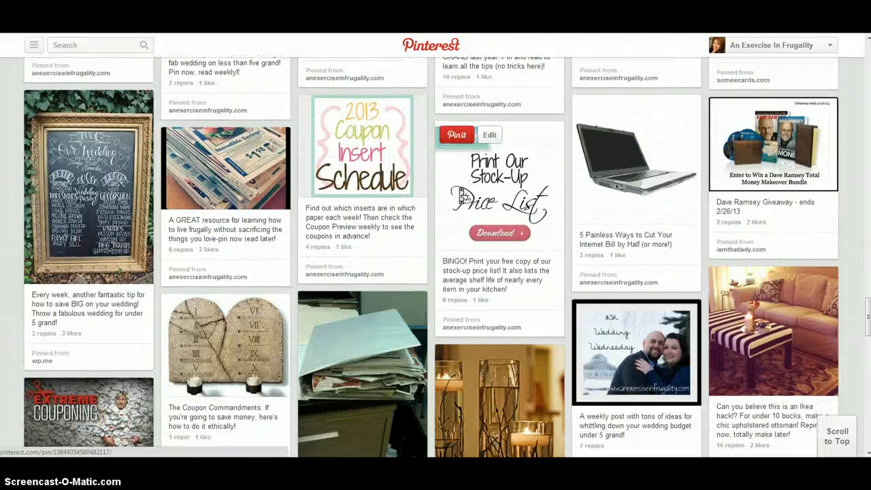
scroll(461, 196, down, 15)
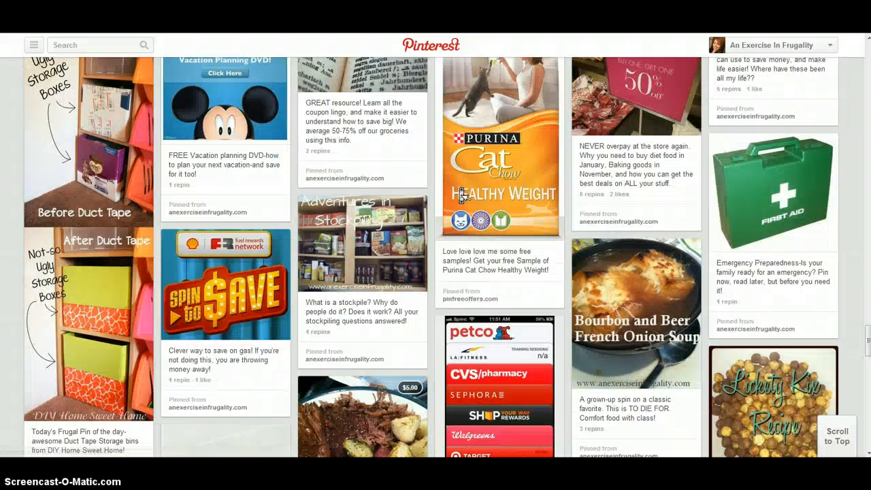
scroll(461, 195, down, 1)
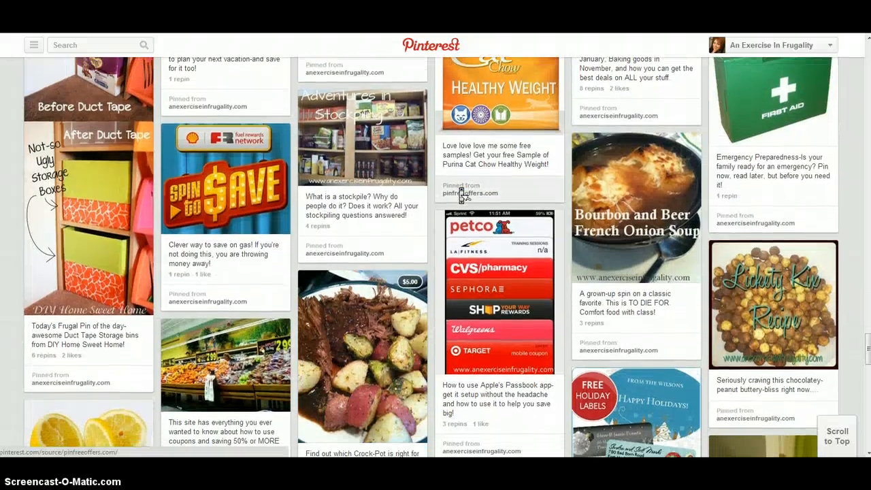
scroll(461, 195, down, 15)
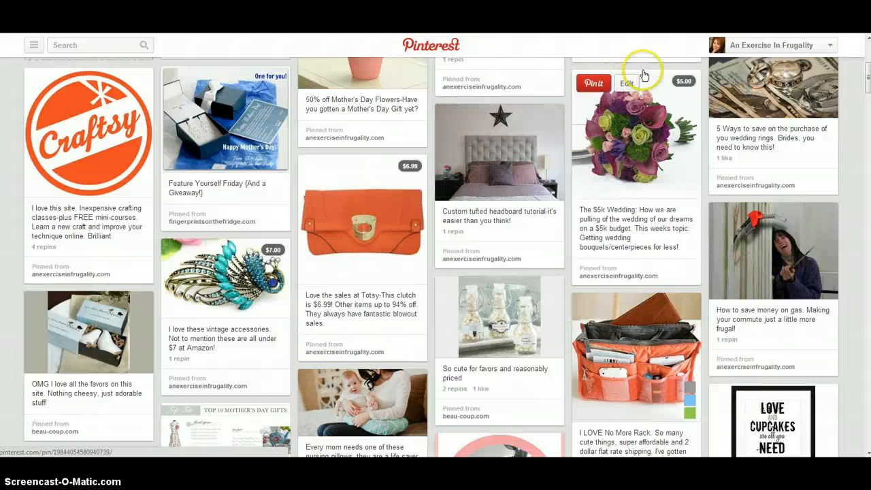
Return to the account's own boards and look over the board categories, such as Freezer Cooking and Holidays
mouse_move(766, 47)
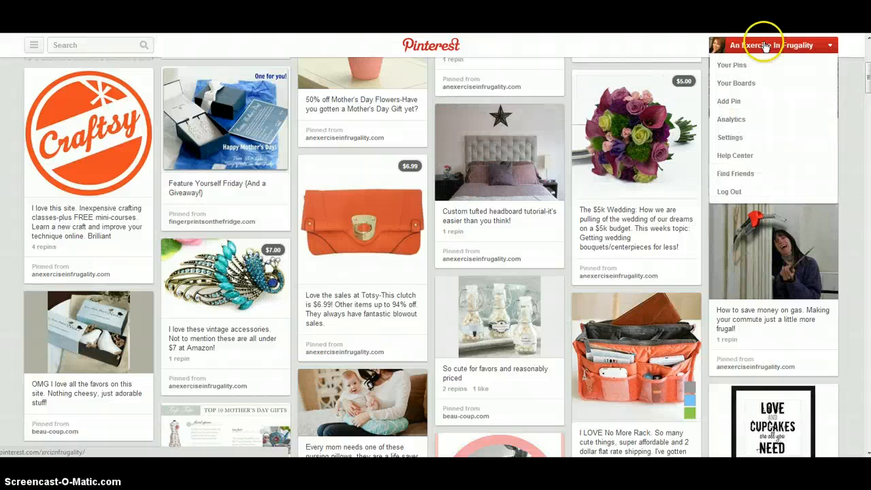
click(754, 86)
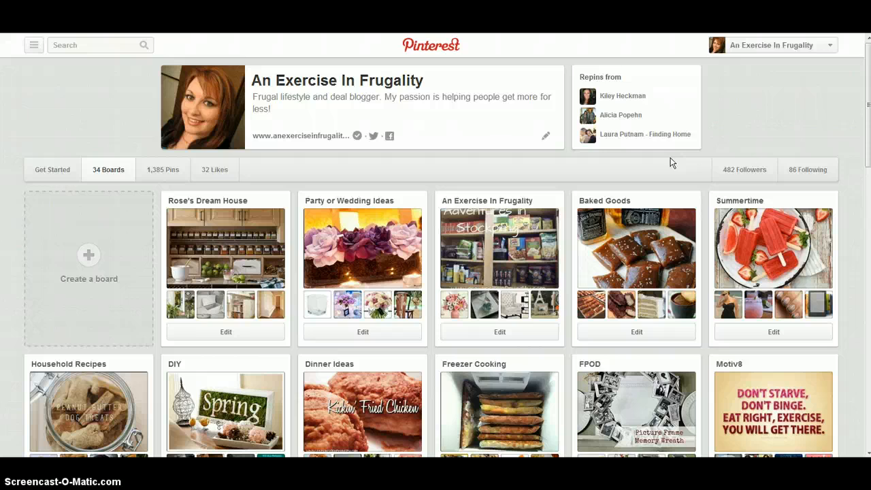
scroll(682, 200, down, 1)
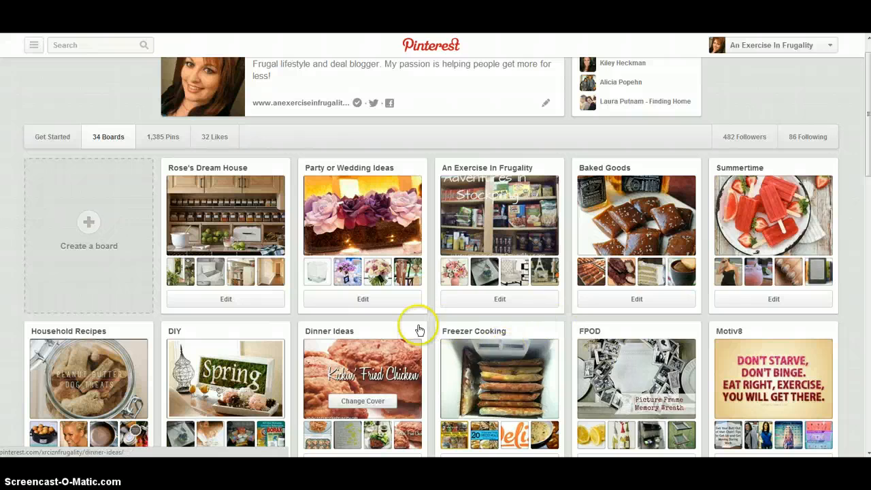
scroll(416, 329, down, 5)
scroll(421, 333, down, 1)
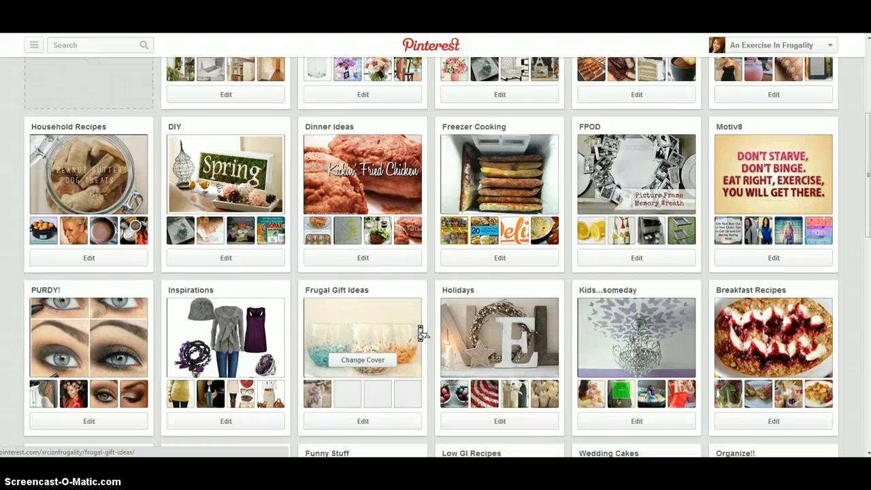
scroll(419, 332, up, 1)
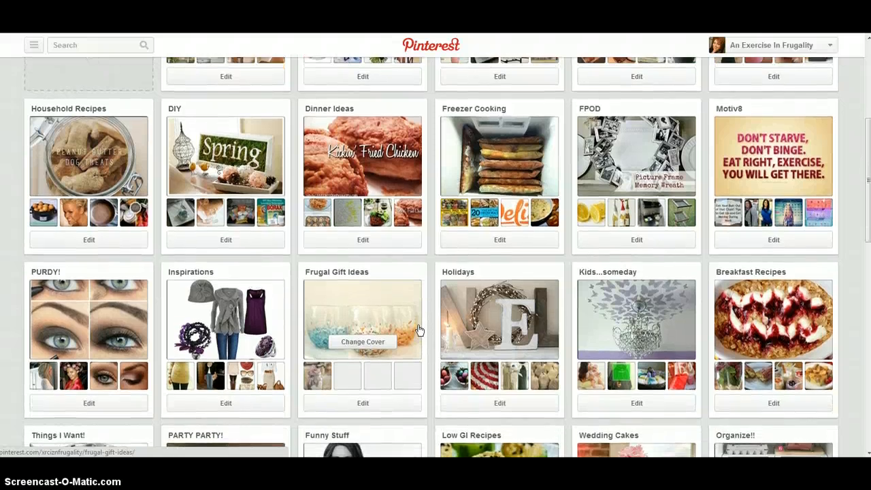
click(488, 268)
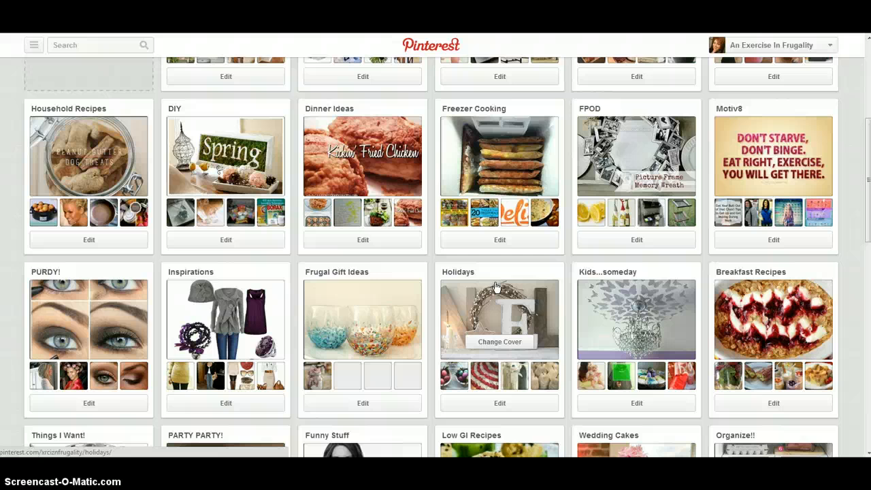
click(482, 244)
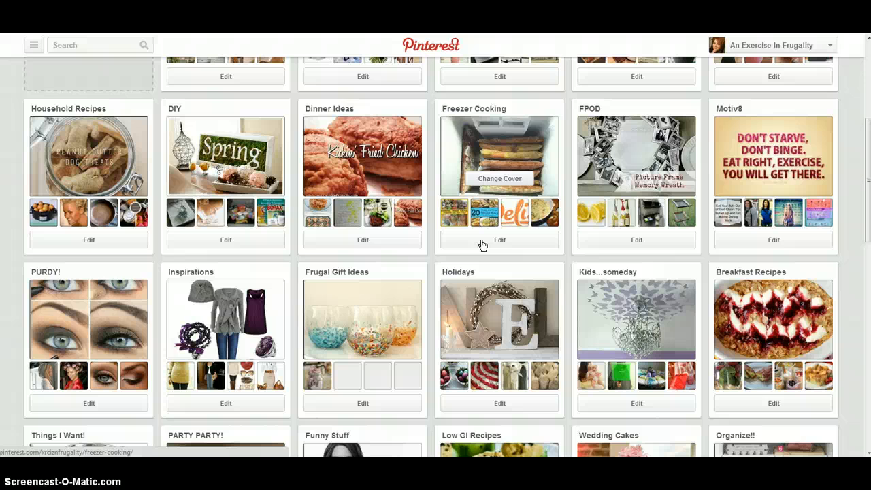
Open the Low GI Recipes board for editing, look over its board options, and cancel without changing anything
scroll(482, 245, down, 3)
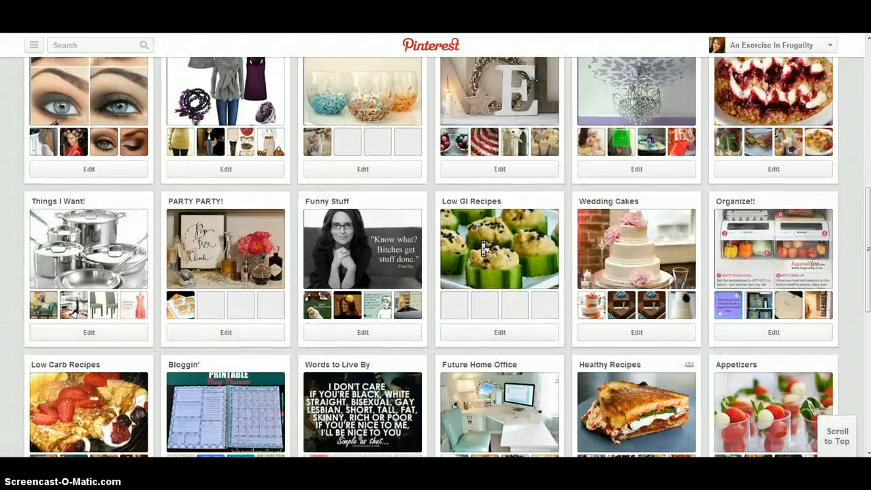
scroll(485, 247, down, 2)
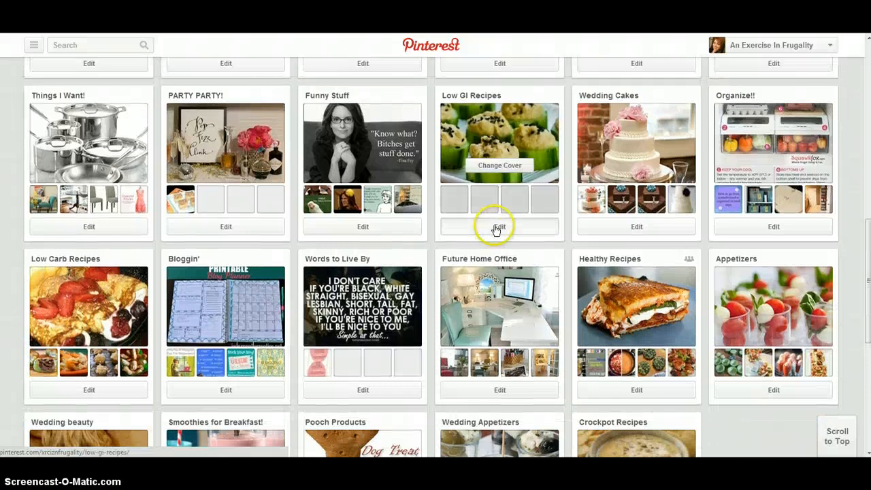
click(496, 226)
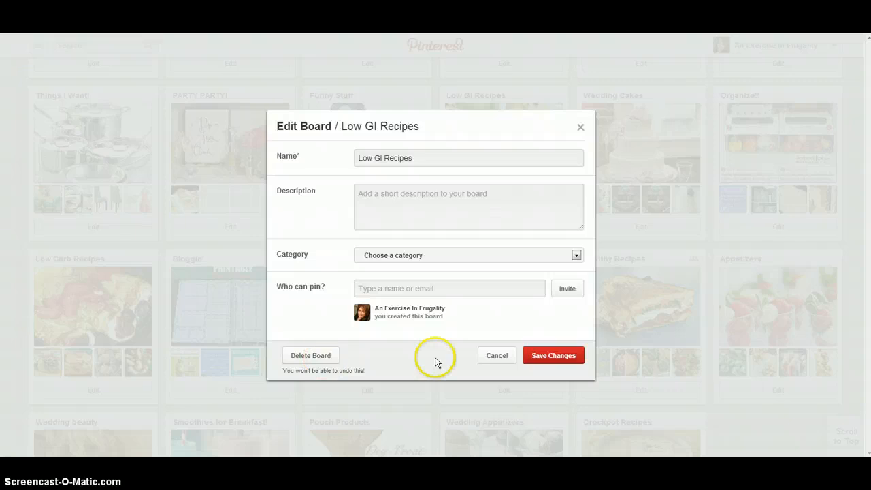
click(501, 355)
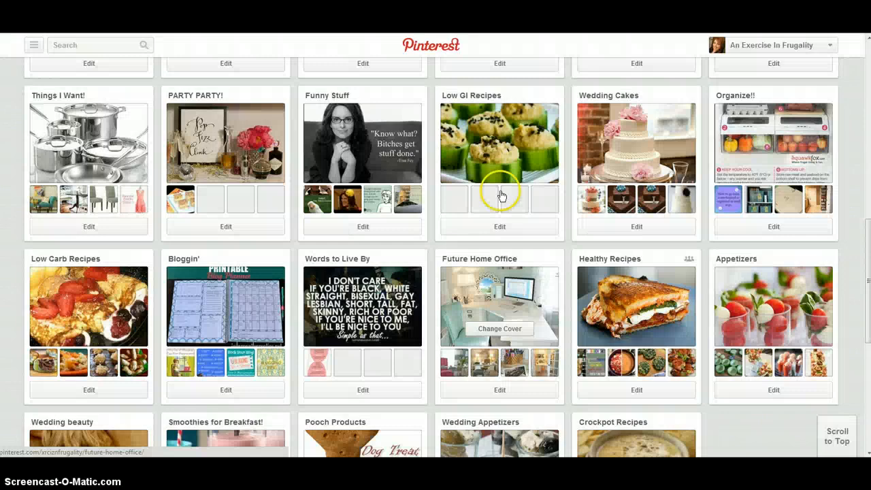
Open the Funny Stuff board from the account's own boards and look through its pins
mouse_move(500, 196)
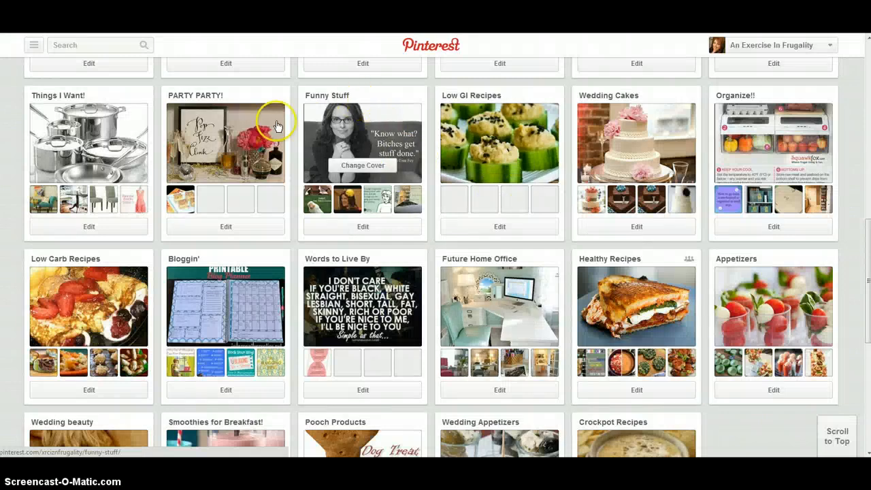
click(384, 141)
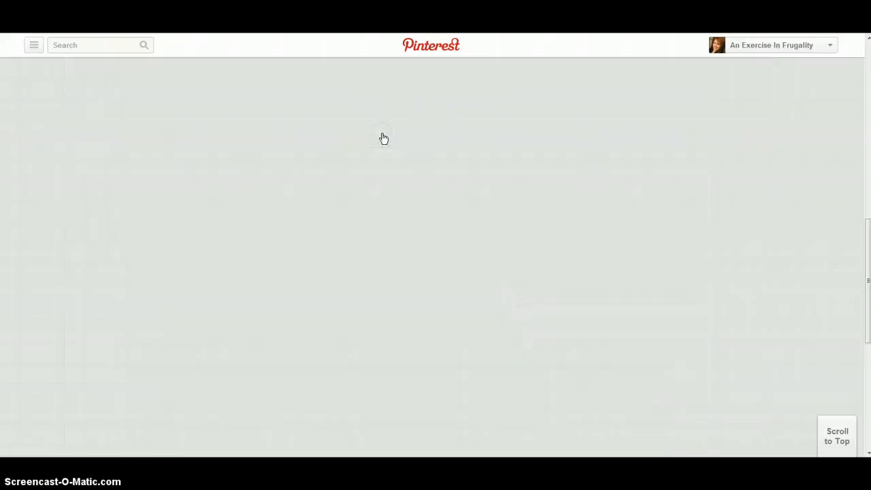
scroll(384, 140, down, 1)
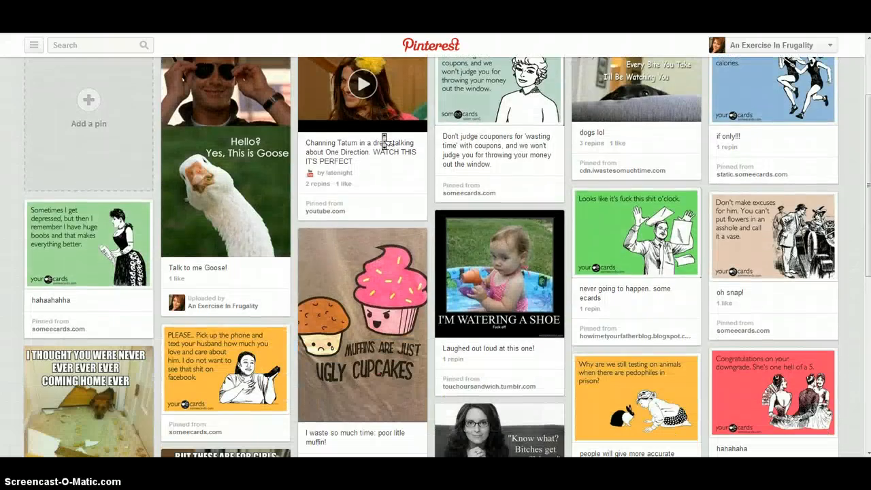
scroll(385, 141, up, 1)
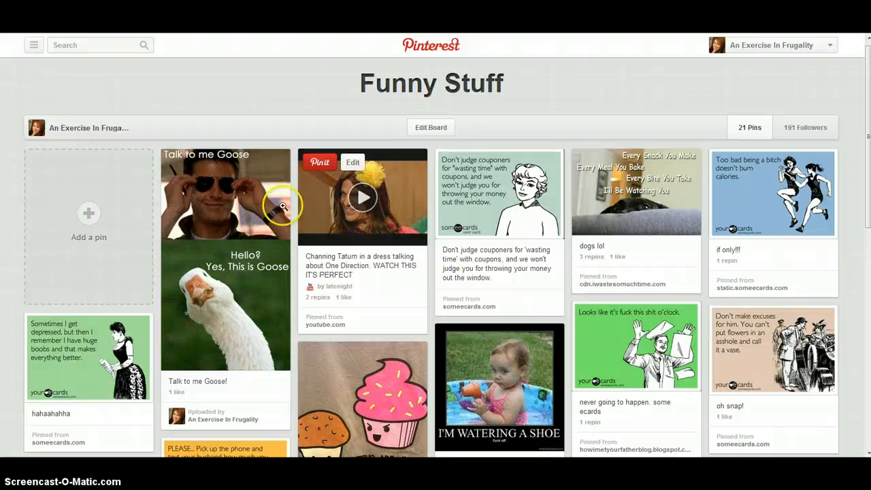
Open the "Talk to me Goose!" pin for editing, view the boards it can be moved to, and close it without saving
click(216, 163)
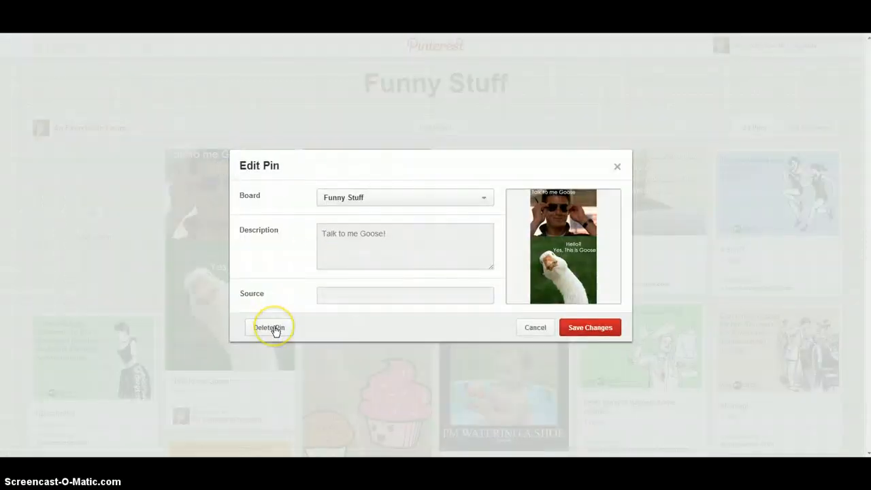
click(482, 194)
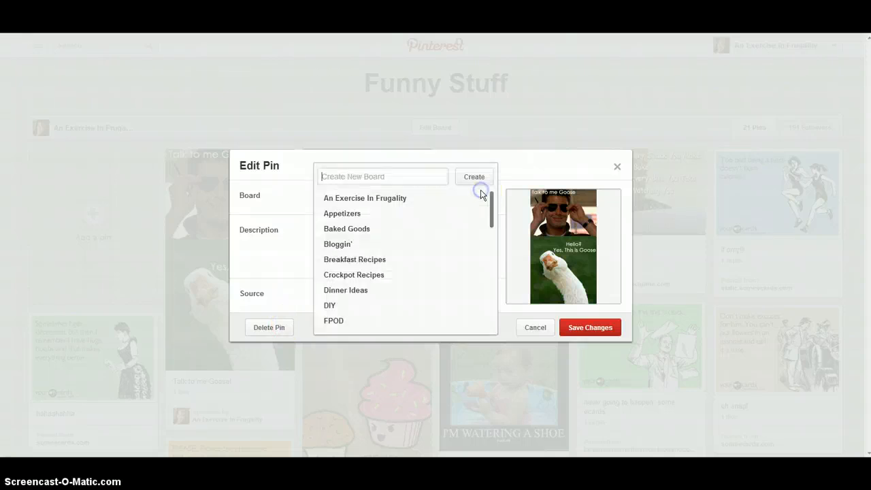
click(613, 168)
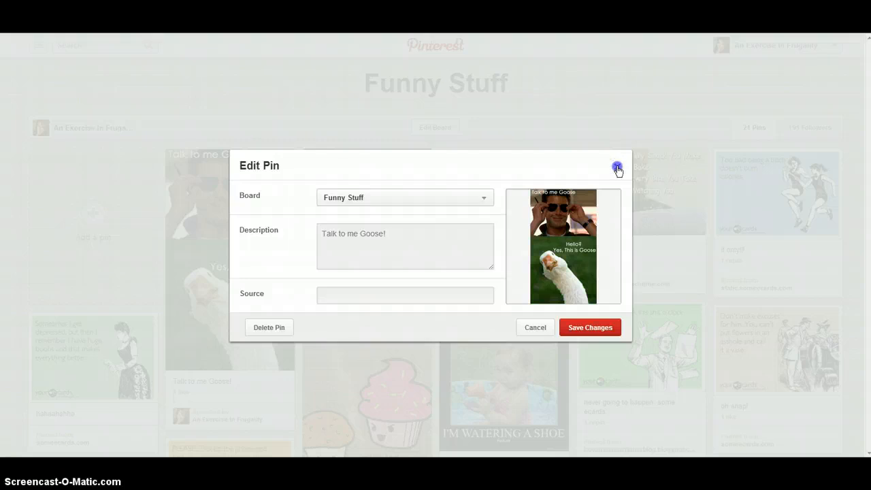
click(617, 168)
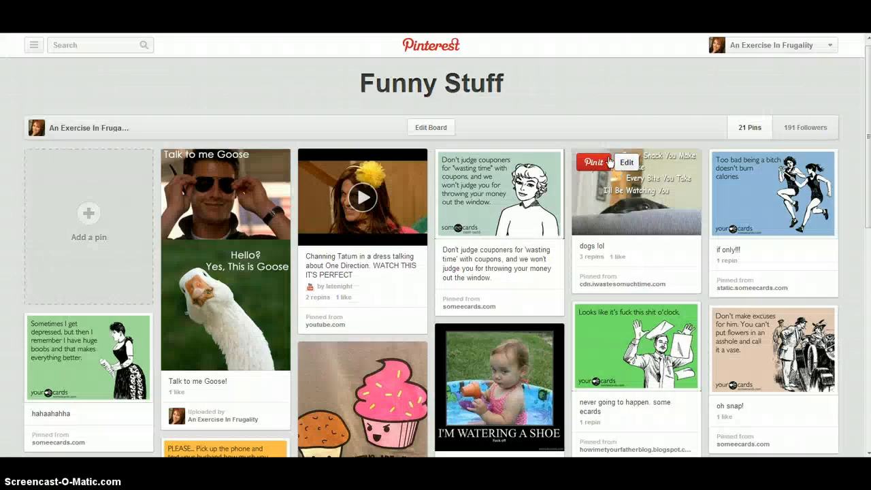
Return to the home feed and look through the pins from followed accounts
click(433, 43)
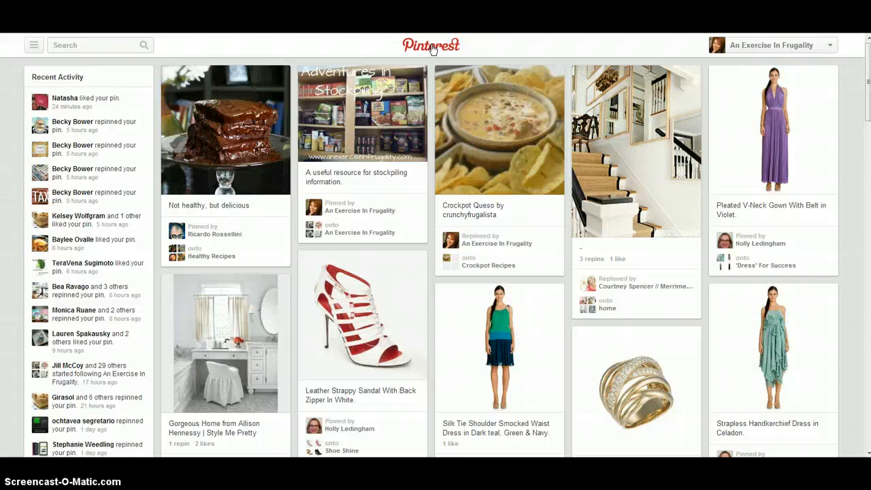
scroll(434, 51, down, 2)
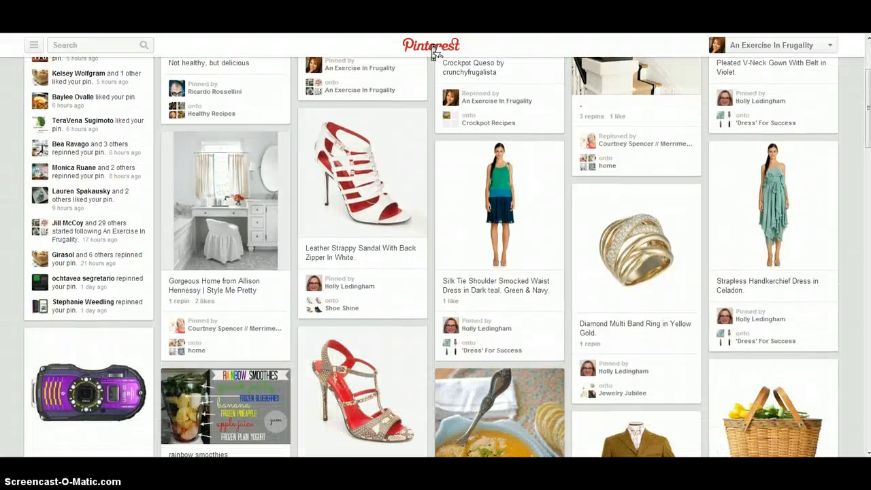
scroll(434, 52, up, 2)
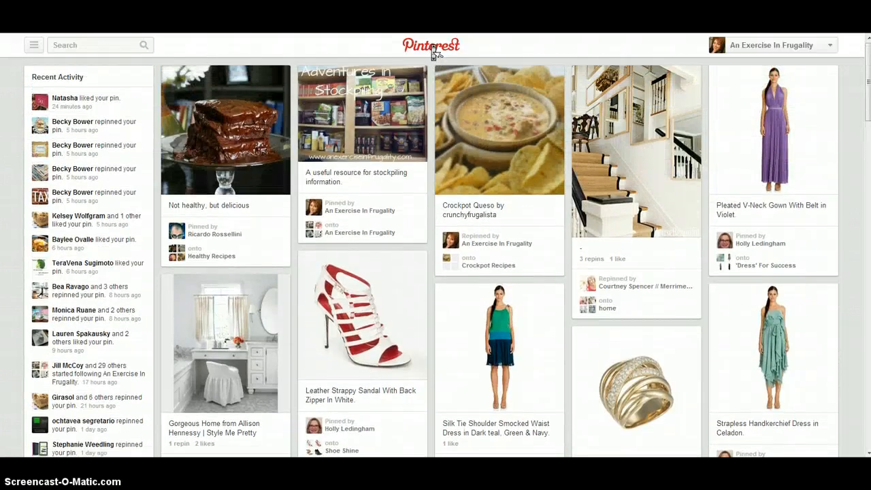
scroll(433, 51, down, 2)
scroll(433, 51, down, 7)
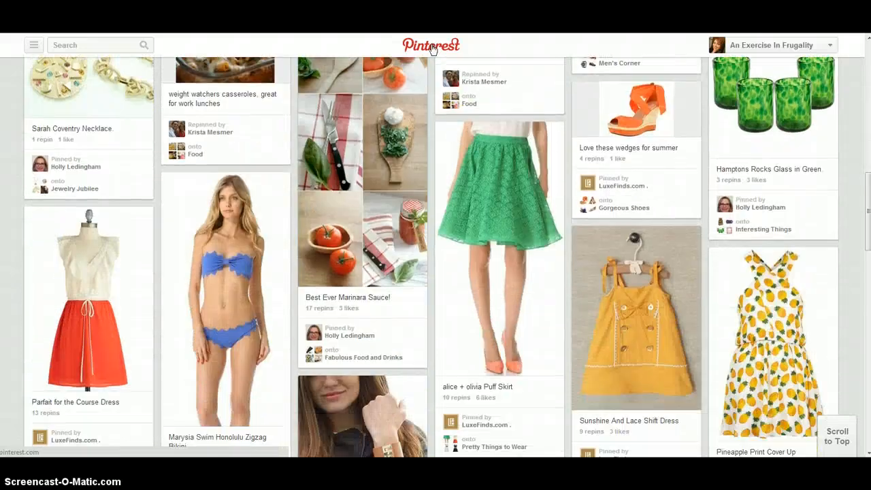
mouse_move(481, 156)
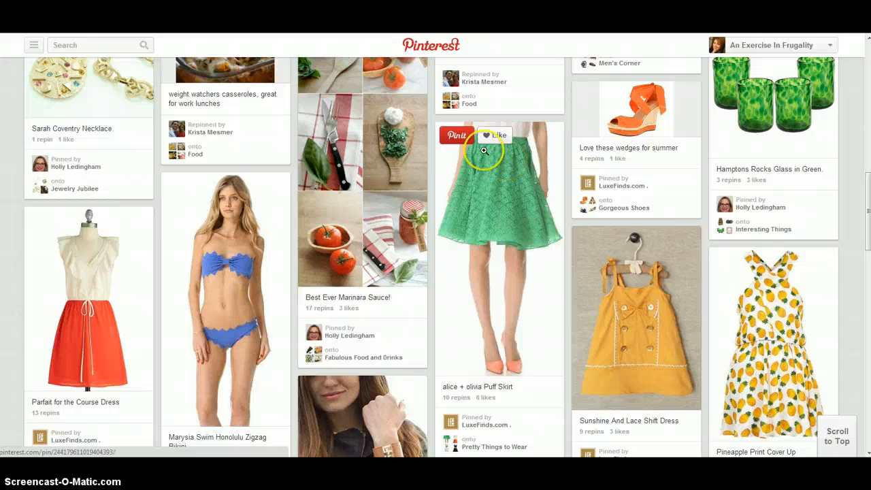
Look over the list of Pinterest categories and open the DIY & Crafts category
click(115, 44)
click(33, 45)
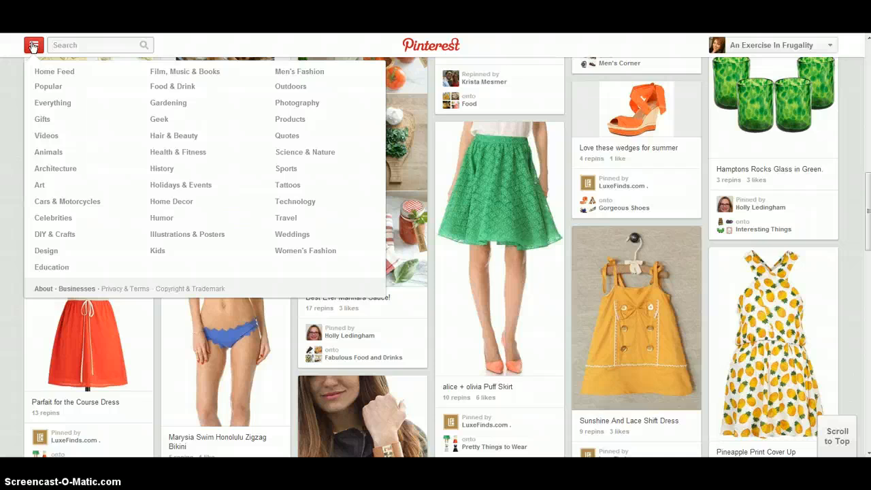
click(41, 104)
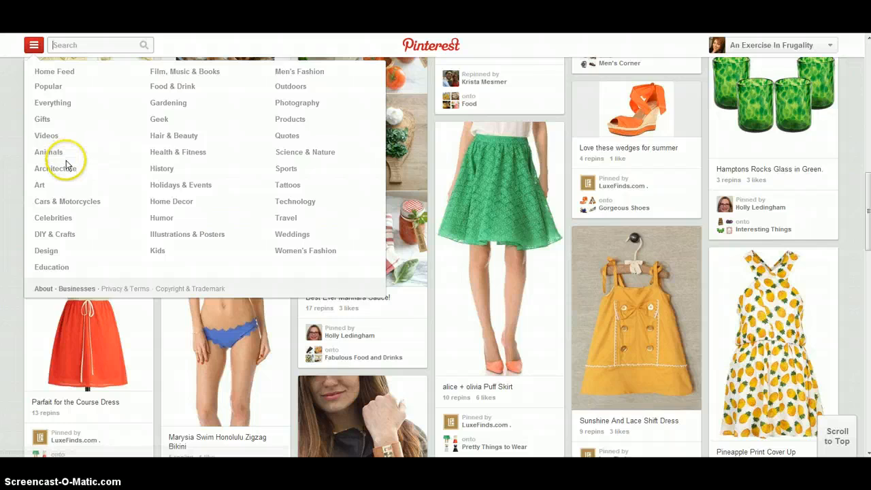
click(93, 235)
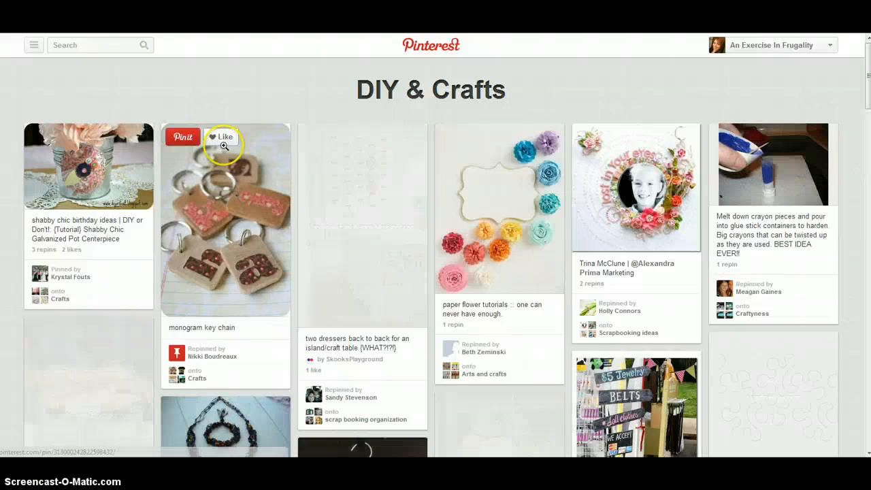
Browse the DIY & Crafts category's pins and return to the beginning of the feed
click(381, 178)
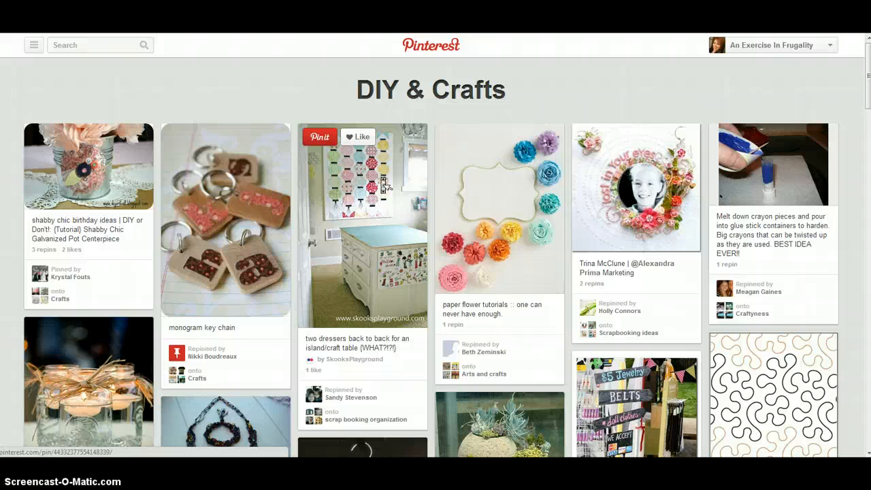
scroll(382, 178, down, 5)
scroll(383, 186, down, 4)
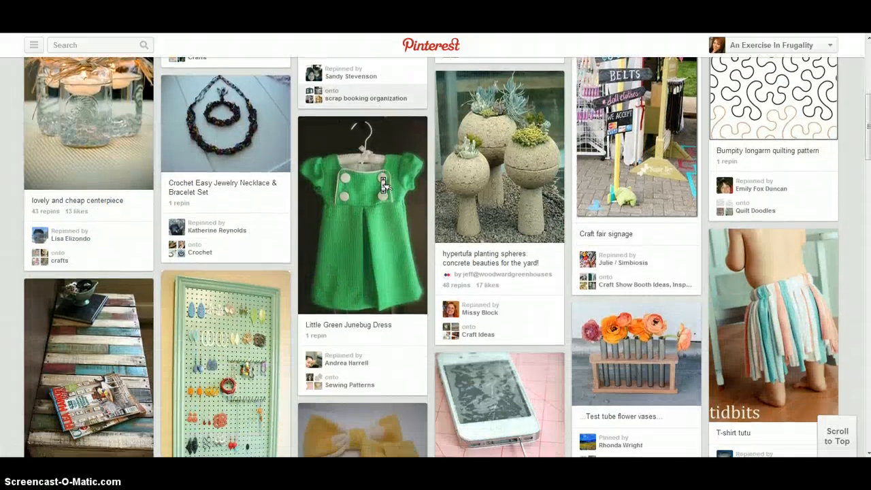
scroll(384, 185, up, 3)
scroll(383, 185, up, 6)
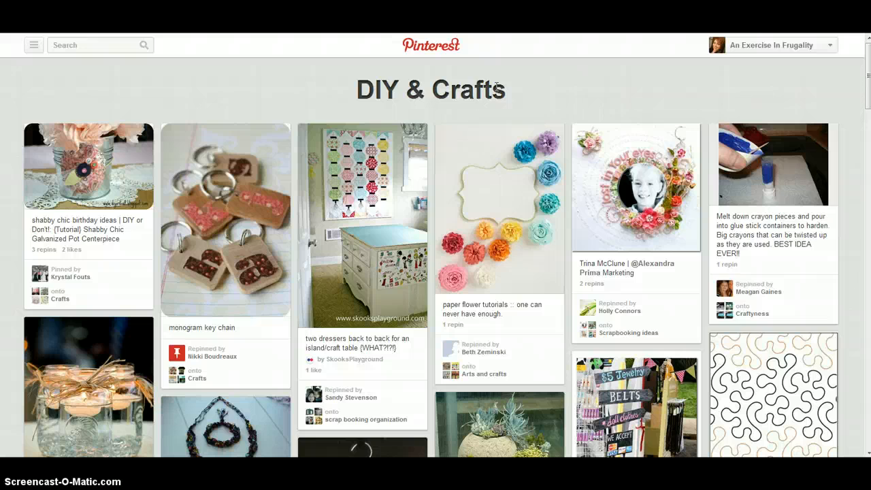
scroll(497, 85, down, 3)
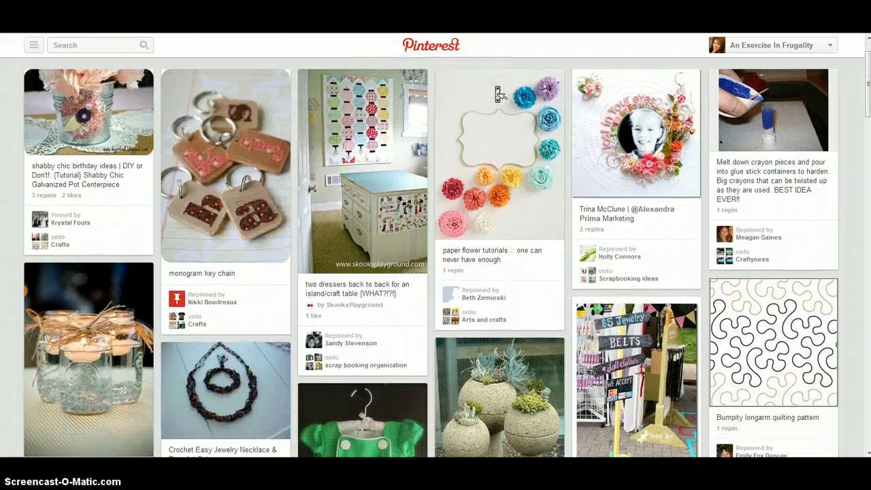
scroll(499, 93, down, 5)
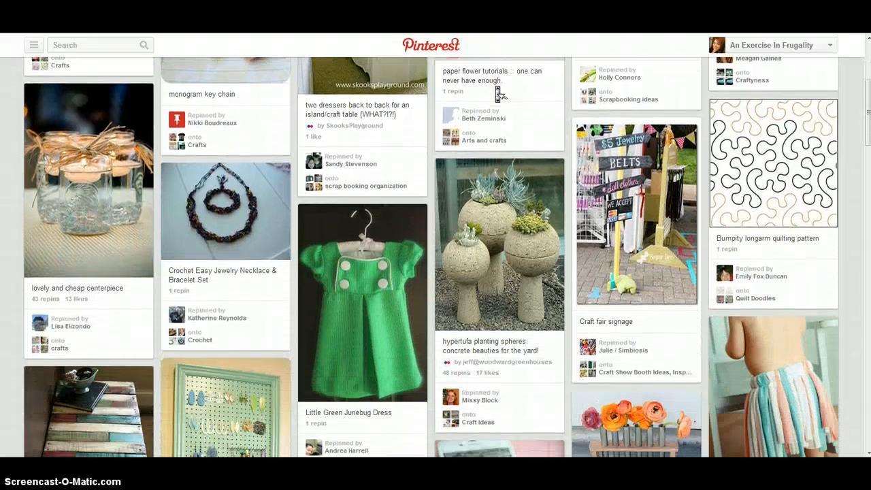
scroll(499, 94, down, 5)
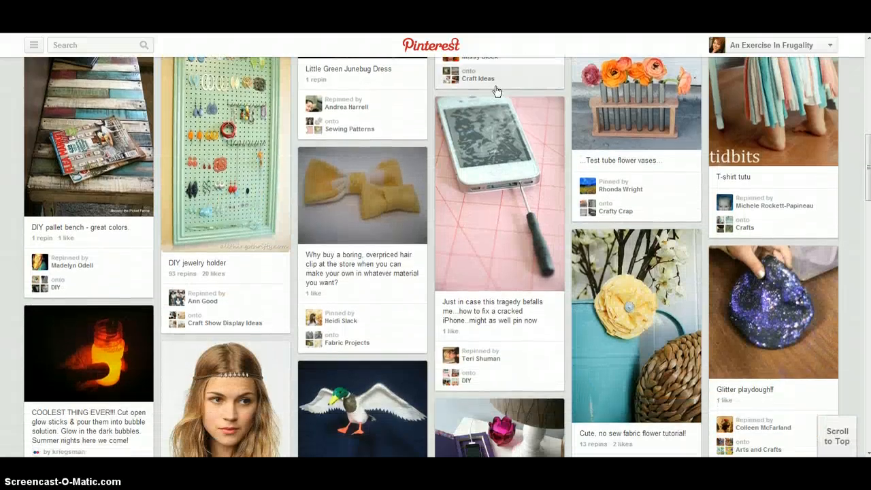
scroll(497, 91, down, 5)
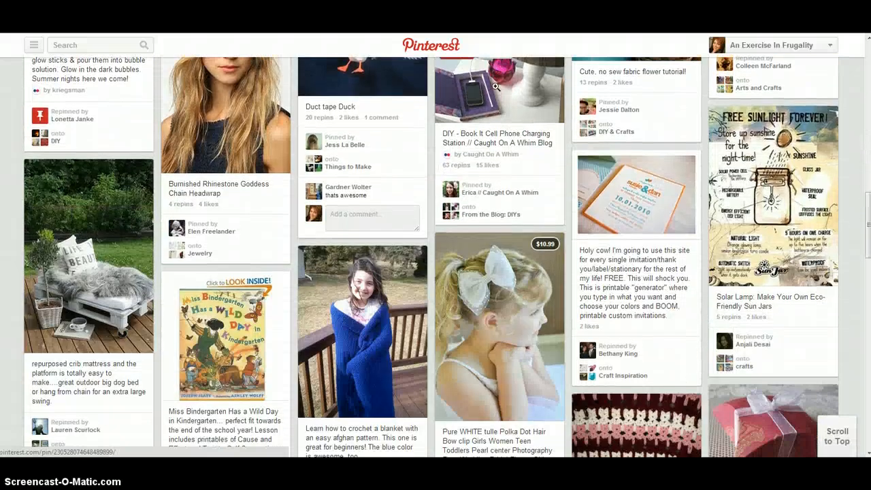
scroll(497, 90, down, 3)
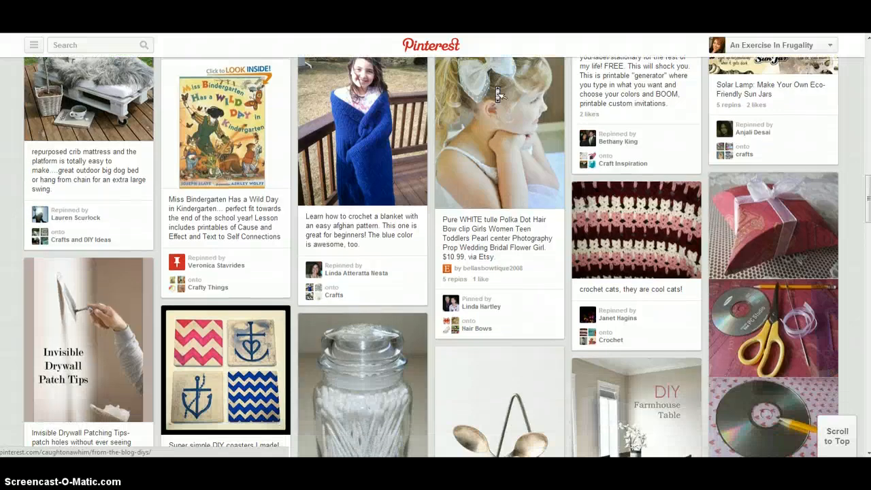
scroll(499, 94, down, 3)
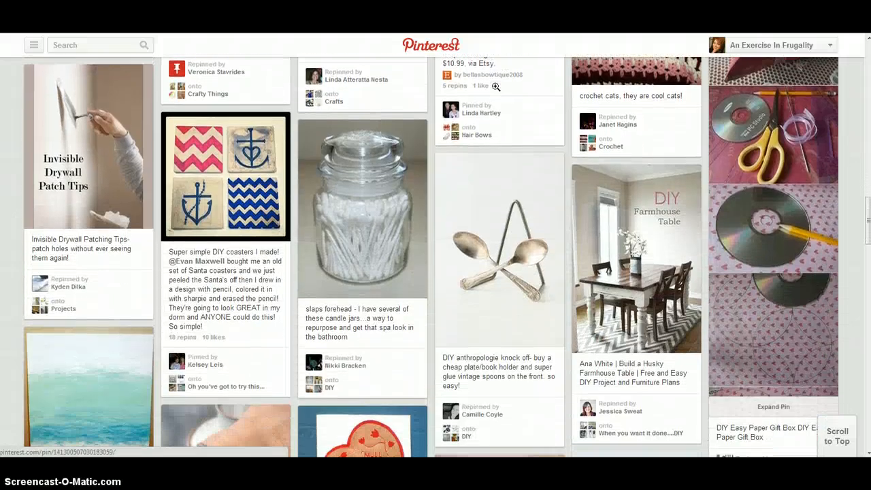
scroll(497, 90, down, 1)
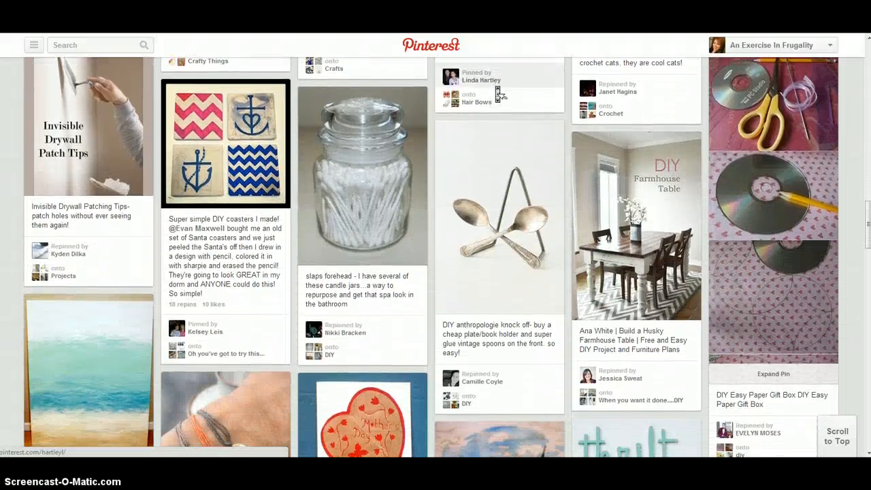
scroll(499, 95, up, 1)
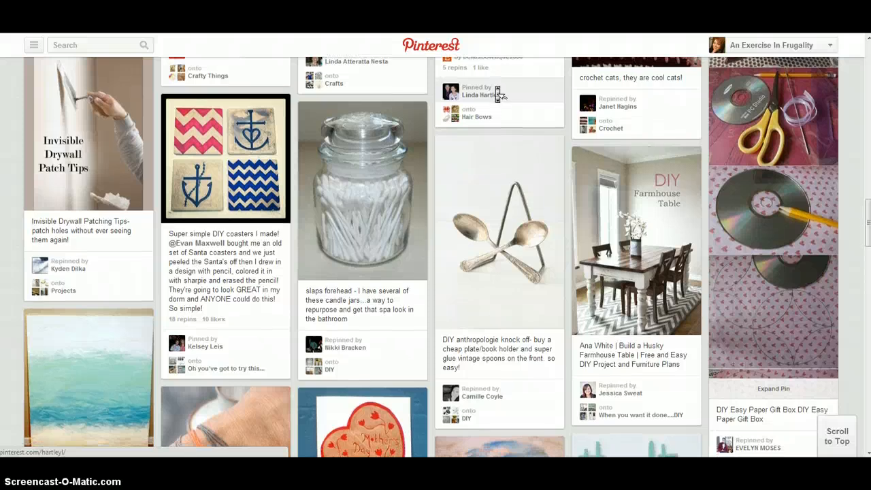
scroll(499, 94, down, 1)
scroll(497, 91, down, 20)
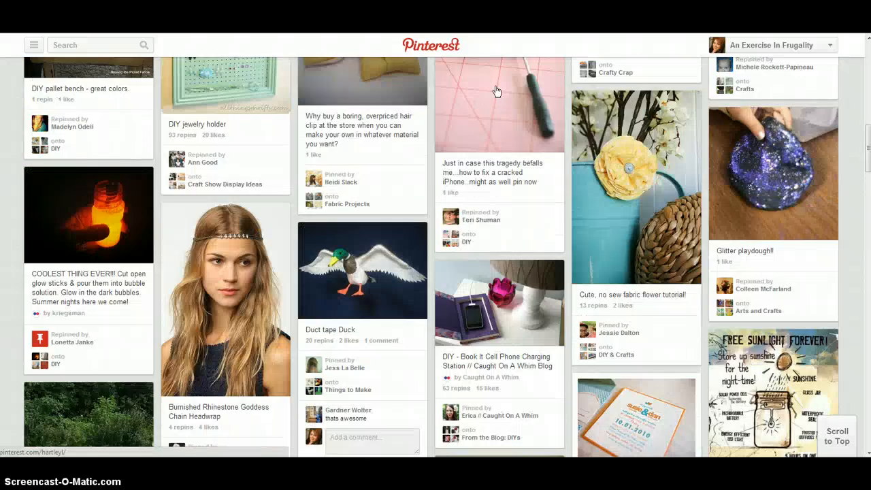
scroll(496, 91, up, 1)
scroll(496, 90, up, 4)
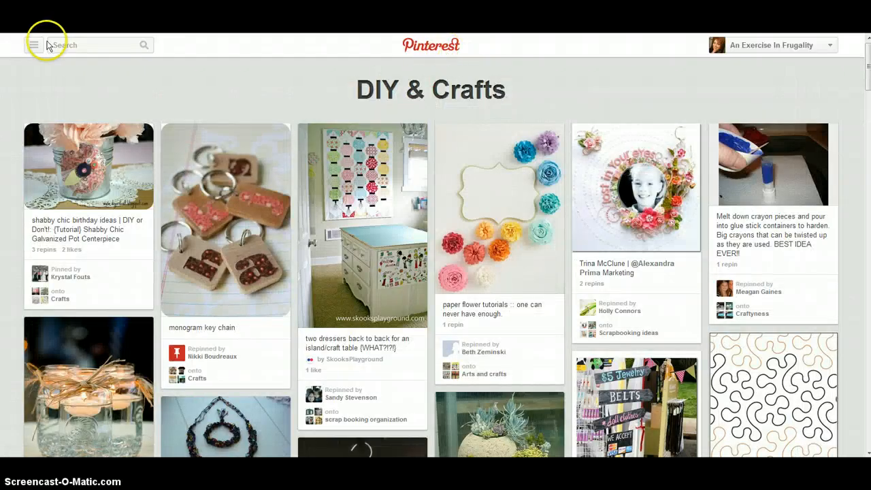
Return to the home feed, review the account options such as Settings, Help Center and Find Friends, and open the account's own profile
click(421, 45)
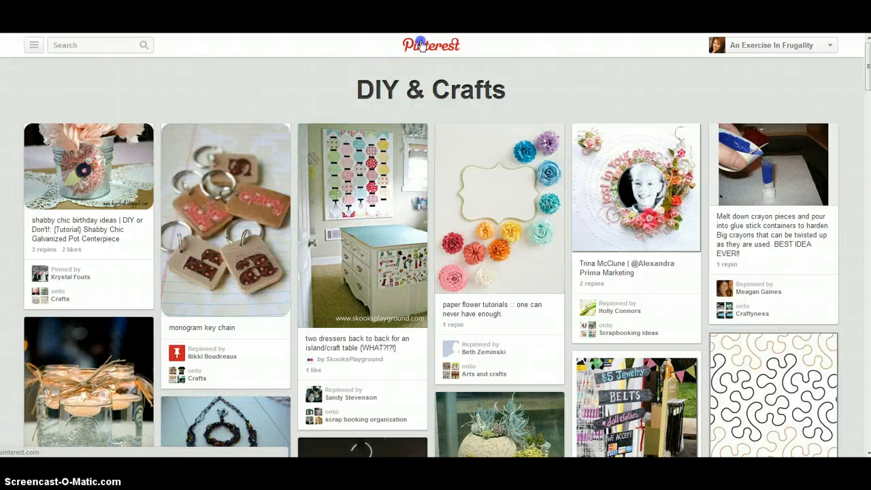
mouse_move(739, 47)
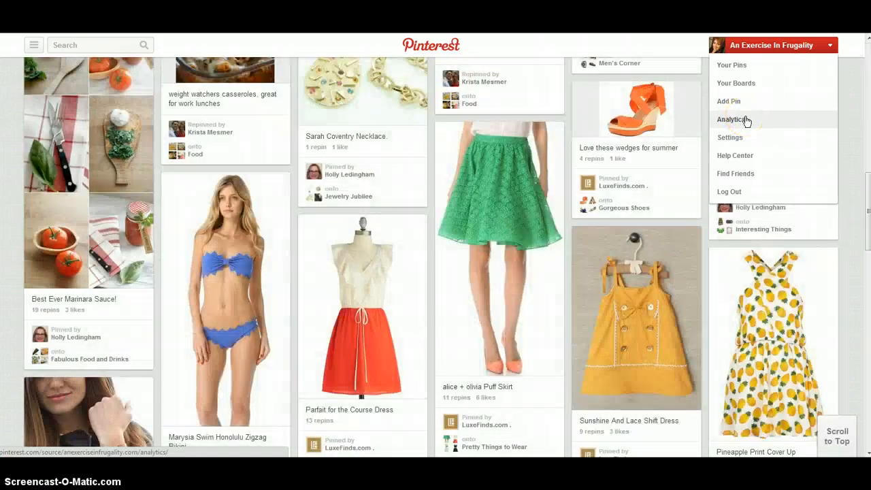
click(747, 137)
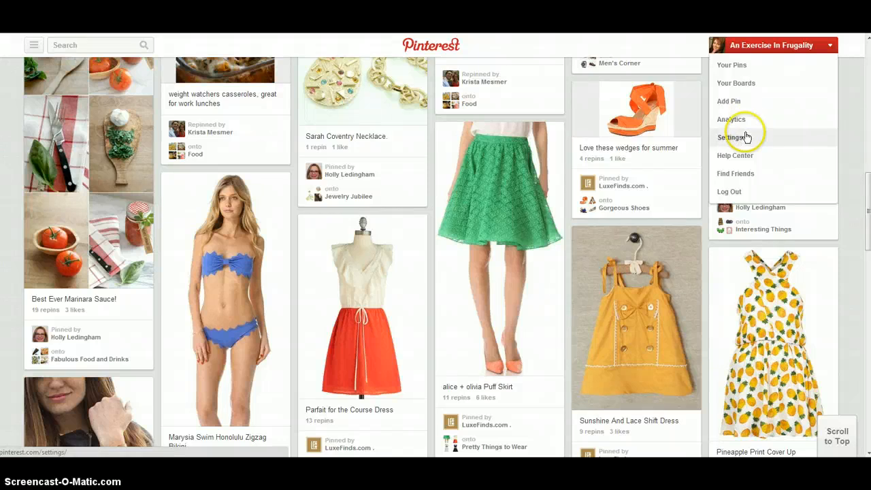
click(747, 156)
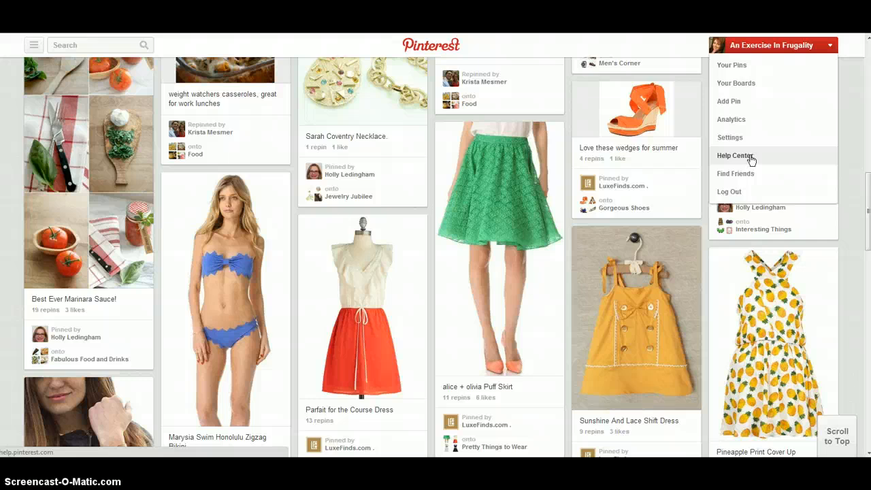
click(746, 160)
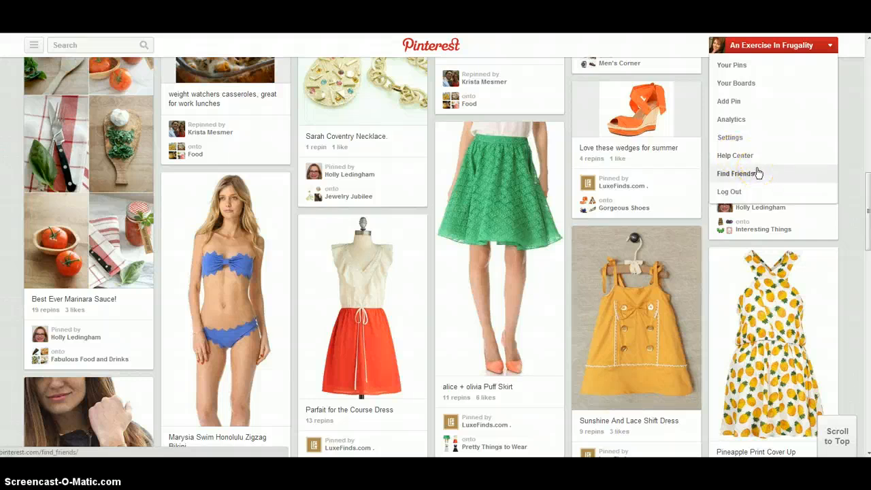
click(748, 64)
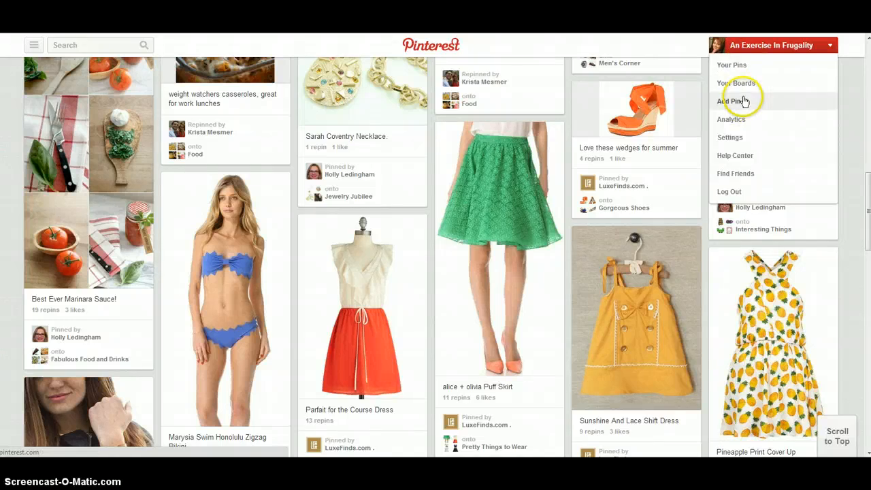
click(765, 46)
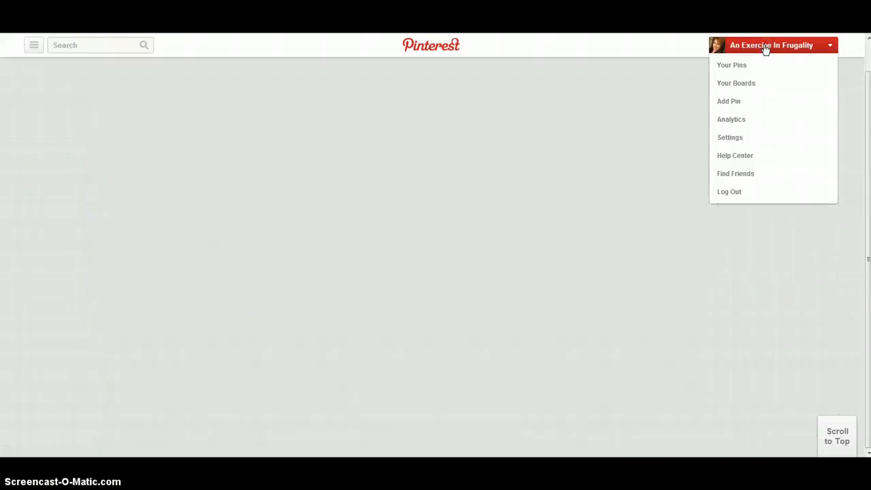